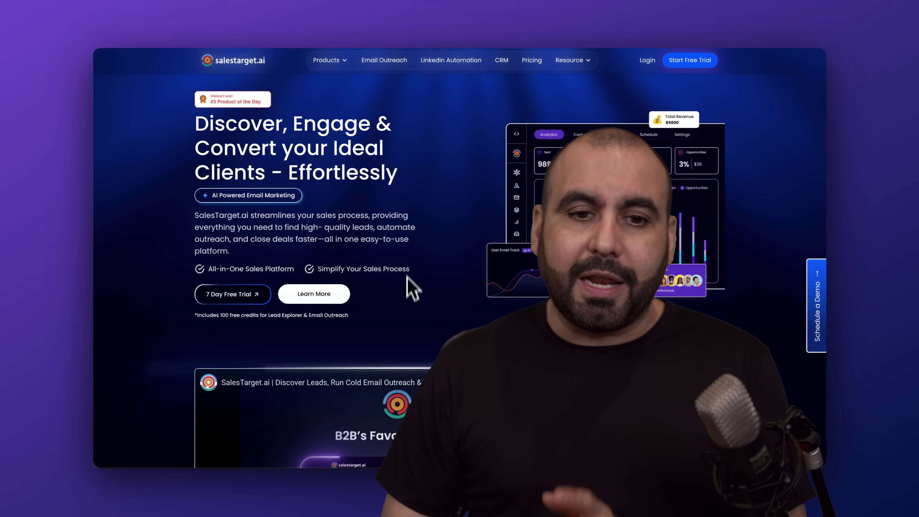
# - Switch to the browser tab with the Instantly homepage
pyautogui.click(410, 31)
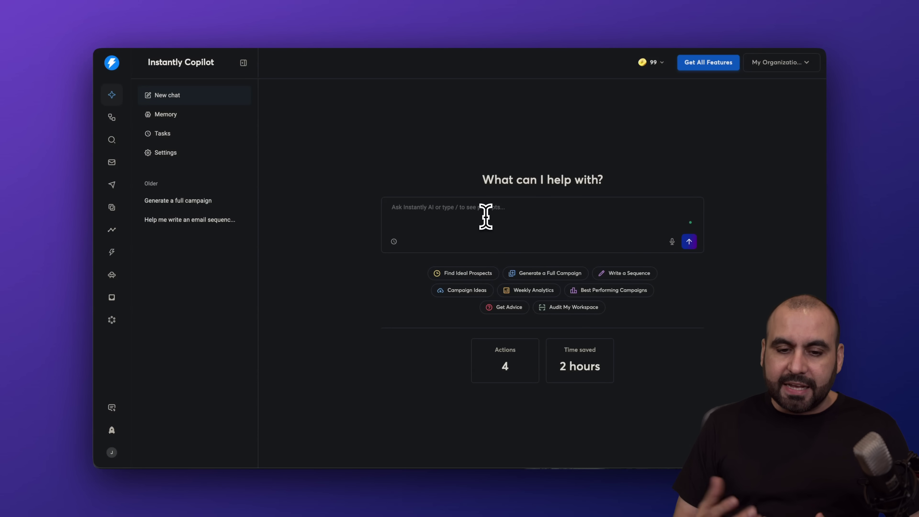
# - Load the Find Ideal Prospects suggestion into Instantly Copilot, then clear the prompt box
pyautogui.click(483, 276)
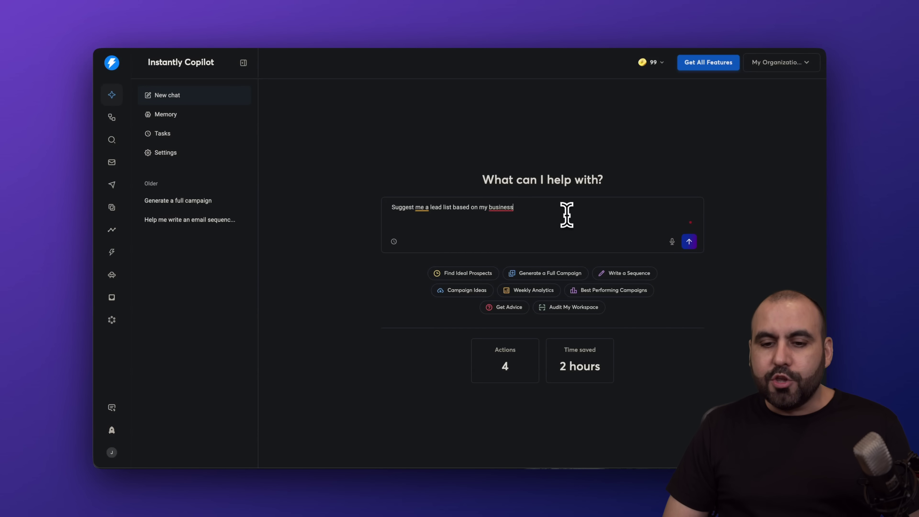
pyautogui.hotkey('ctrl', 'a')
pyautogui.press('BackSpace')
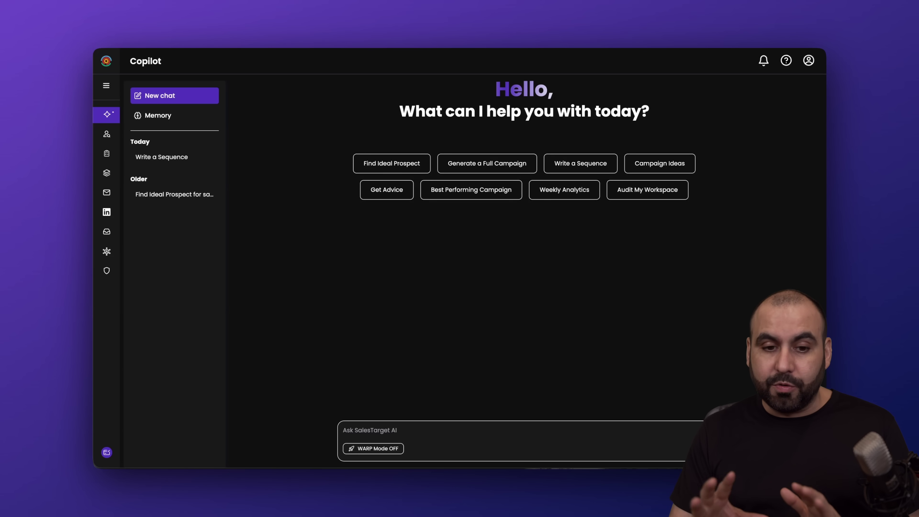
# - Load Find Ideal Prospect, replace it with the Write a Sequence prompt, and switch WARP Mode on
pyautogui.click(398, 166)
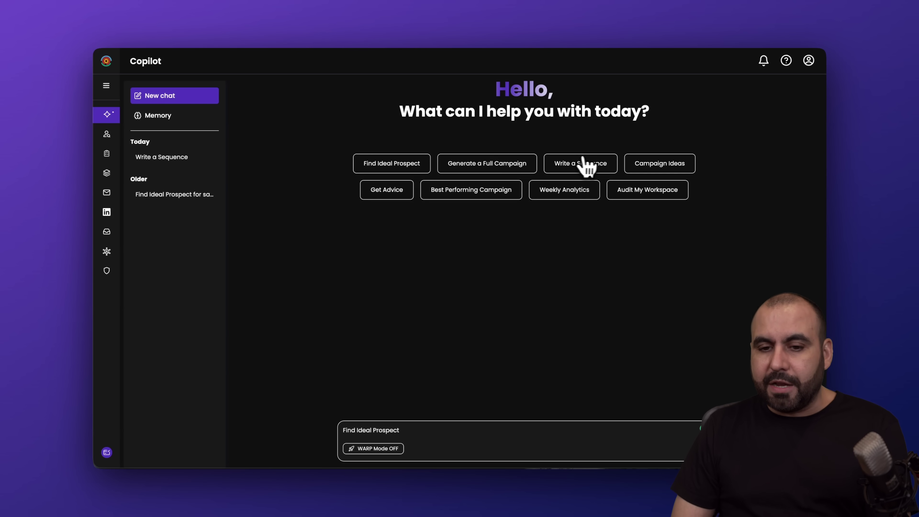
pyautogui.click(590, 161)
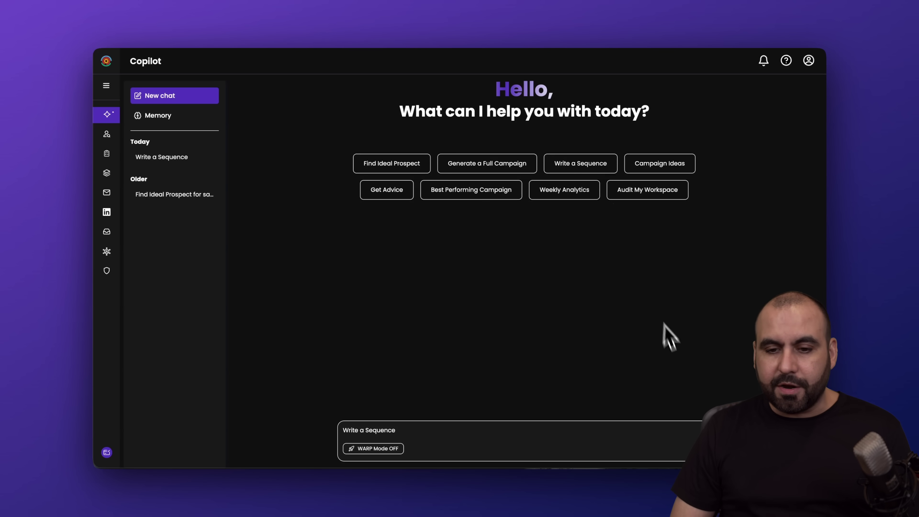
pyautogui.click(376, 449)
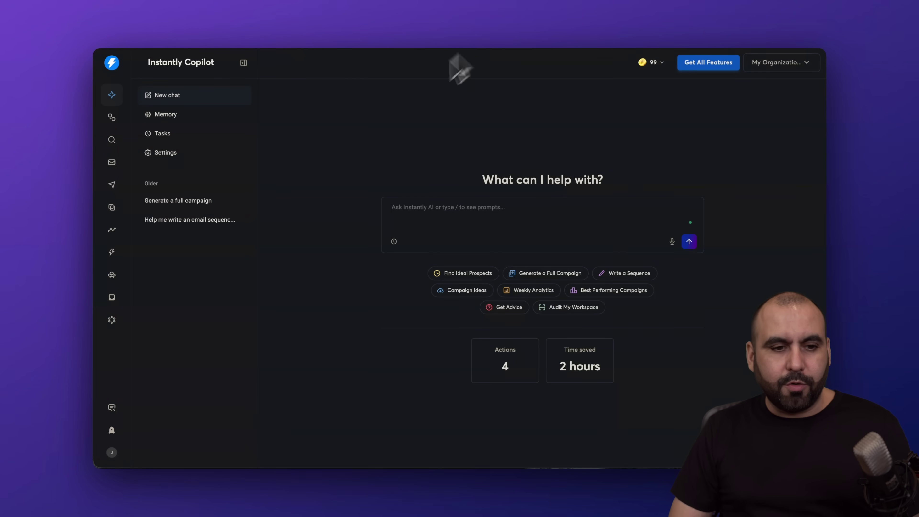
# - Open Instantly's SuperSearch and expand the Job Titles filter, scrolling through the filter list
pyautogui.click(112, 139)
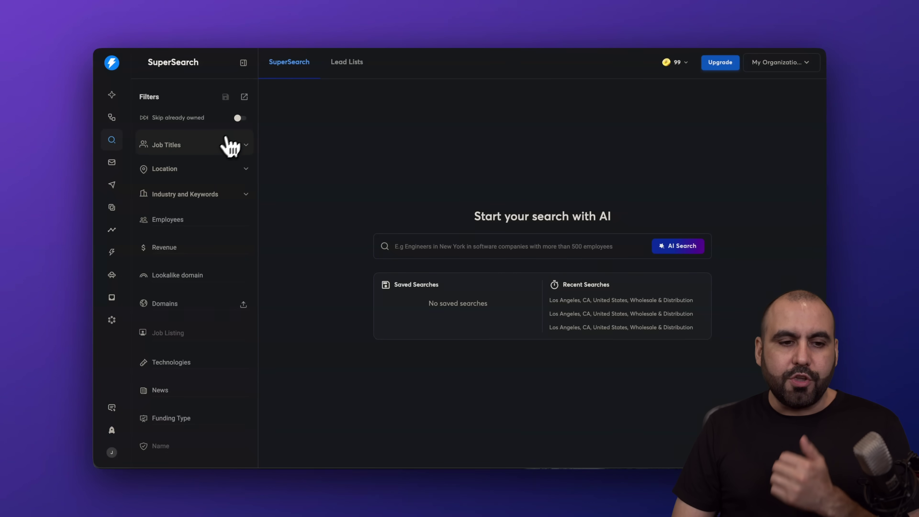
pyautogui.click(214, 144)
pyautogui.scroll(-5, 217, 178)
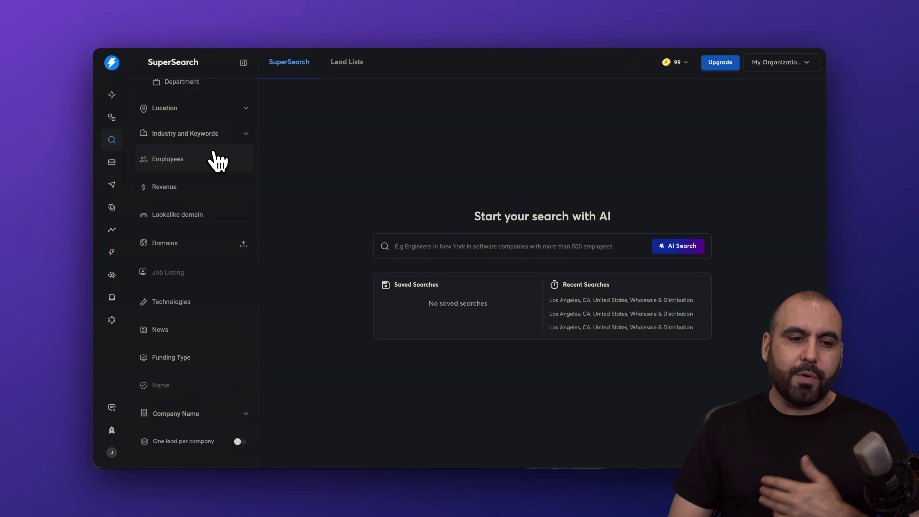
pyautogui.scroll(-2, 213, 175)
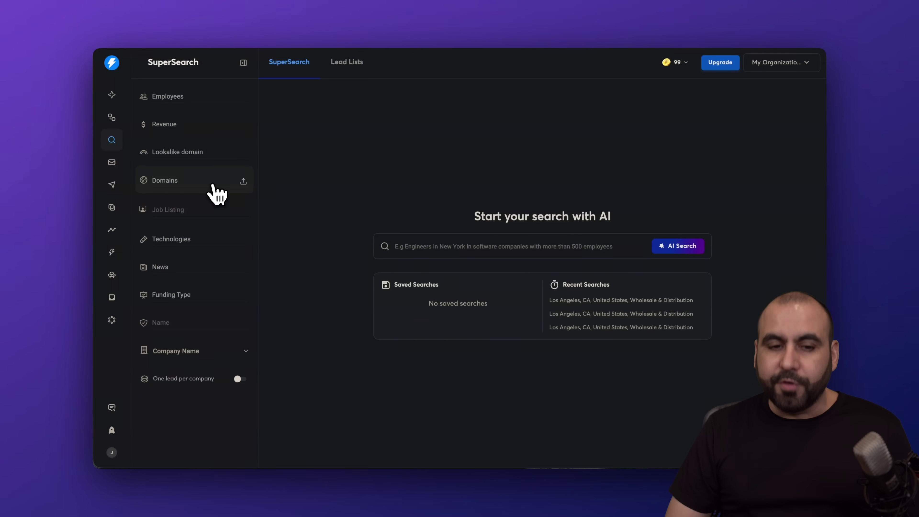
pyautogui.scroll(7, 214, 187)
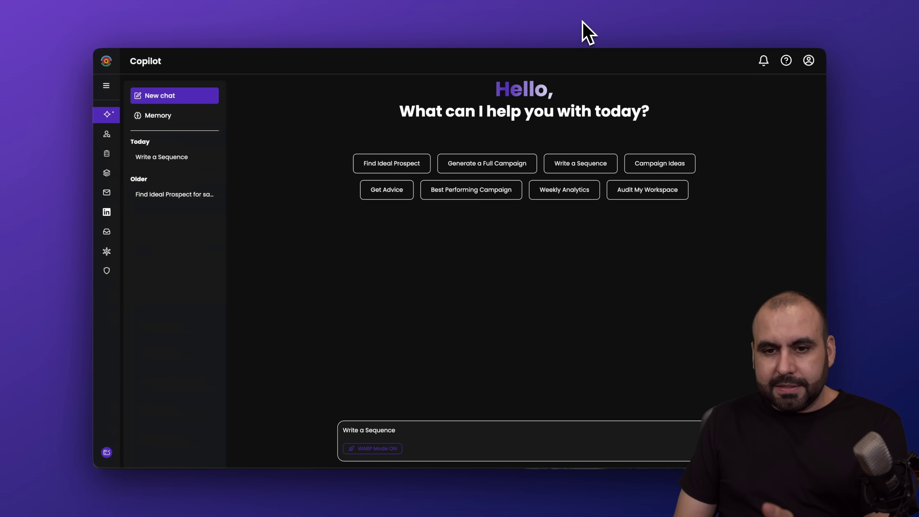
# - Open SalesTarget.ai's Lead Explorer from the left sidebar
pyautogui.click(107, 135)
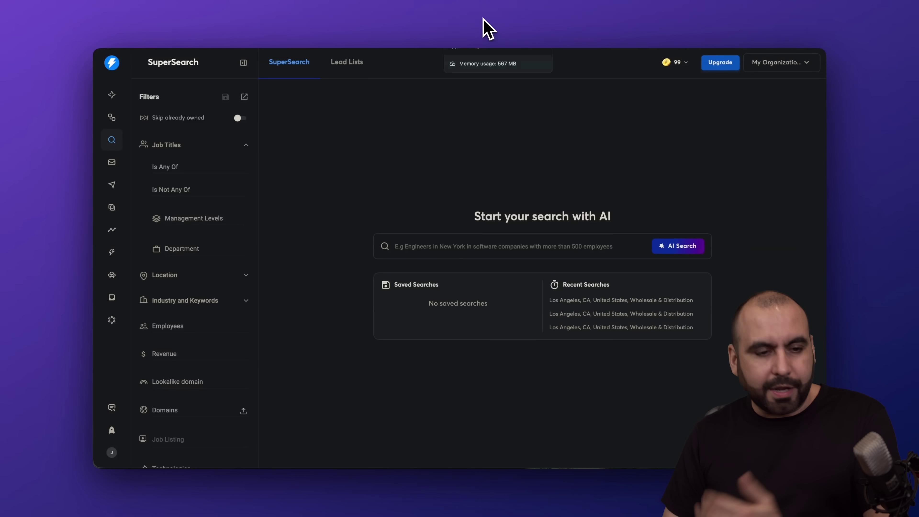
# - Start a new Instantly automation with the Lead Added to List trigger
pyautogui.click(113, 118)
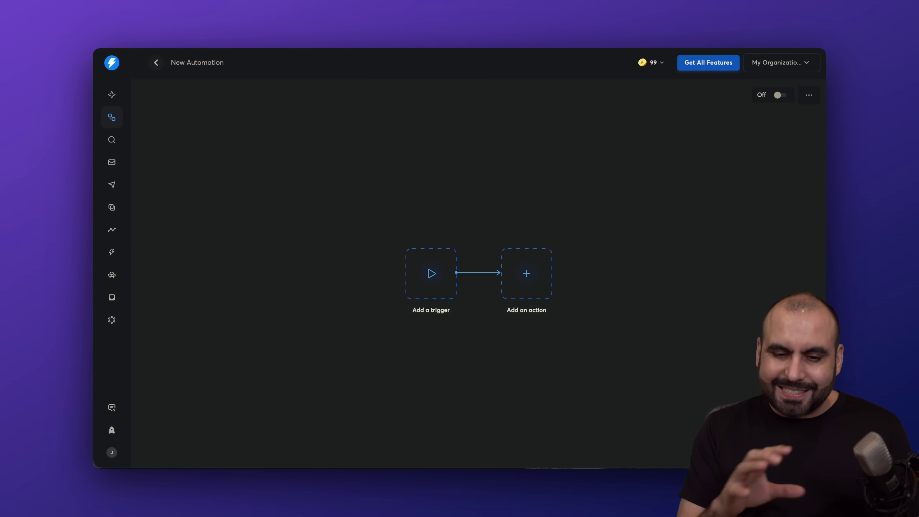
pyautogui.click(435, 281)
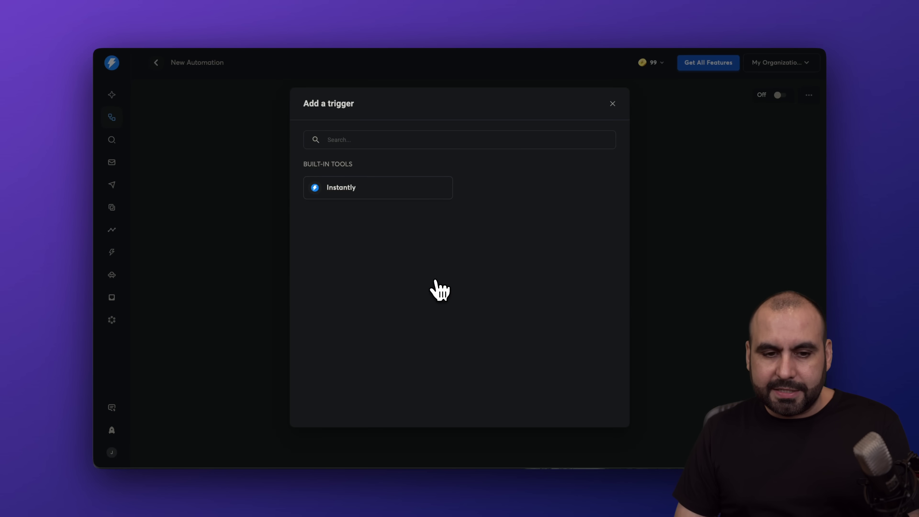
pyautogui.click(350, 195)
pyautogui.click(738, 178)
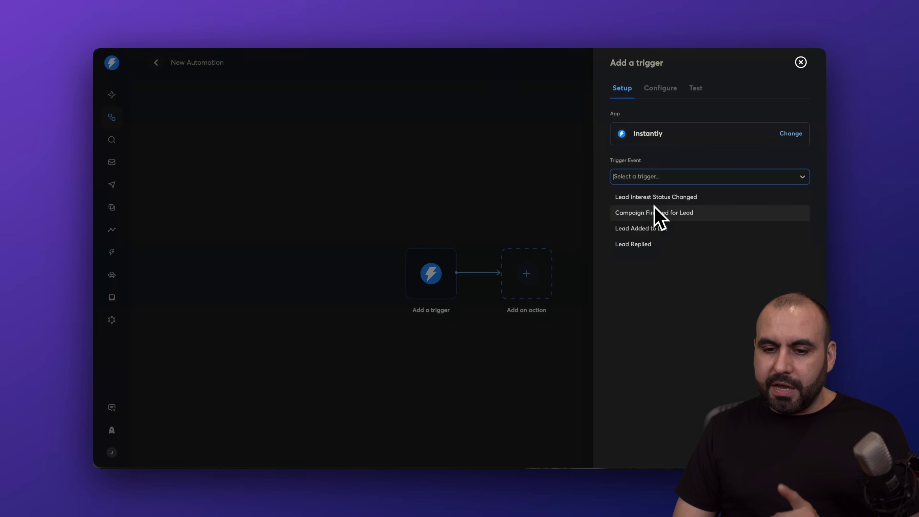
pyautogui.click(672, 229)
pyautogui.click(782, 201)
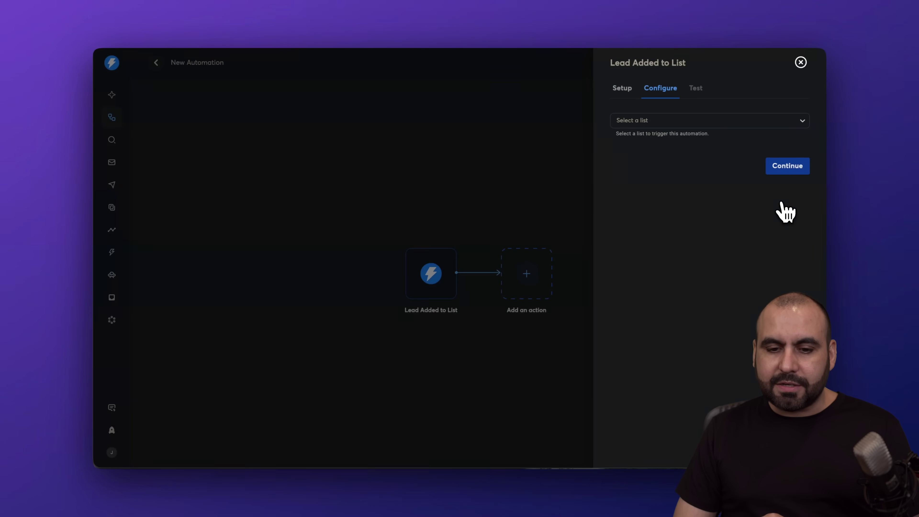
# - Check the empty lead lists, close the trigger panel, and dismiss the action picker without choosing
pyautogui.click(716, 123)
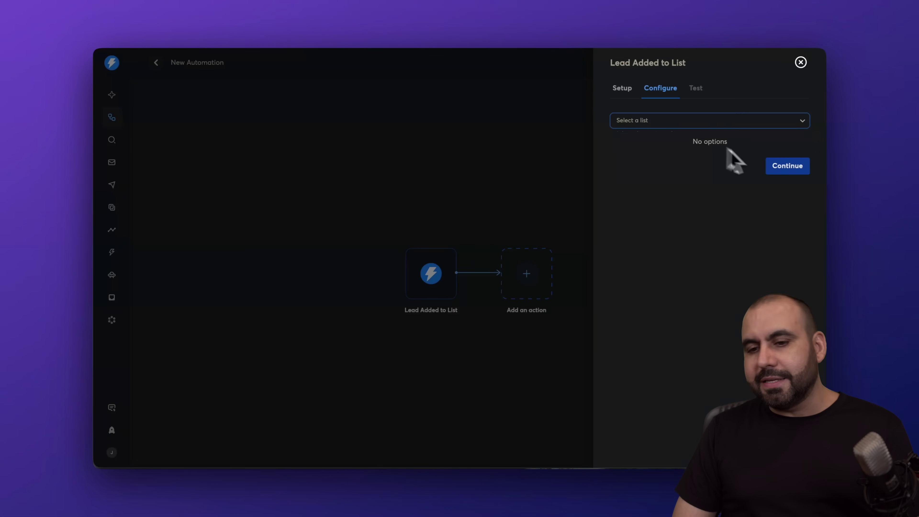
pyautogui.click(774, 168)
pyautogui.click(801, 62)
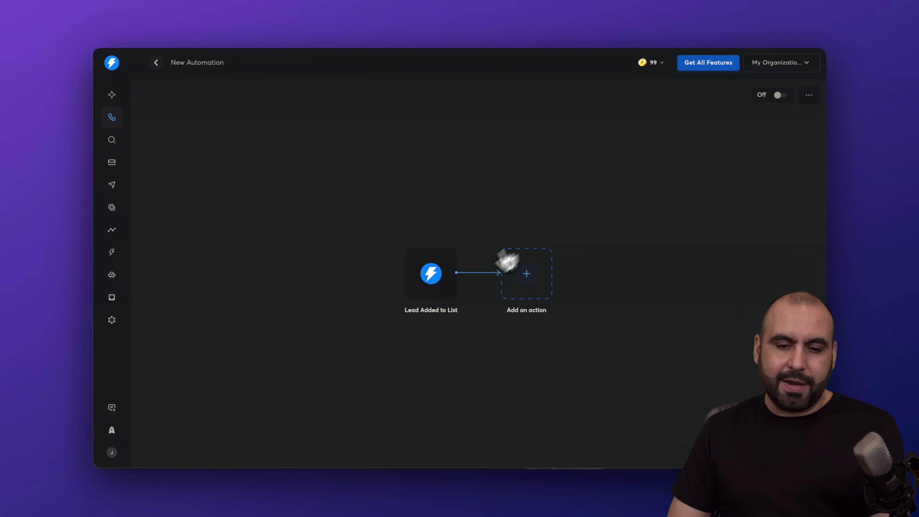
pyautogui.click(529, 283)
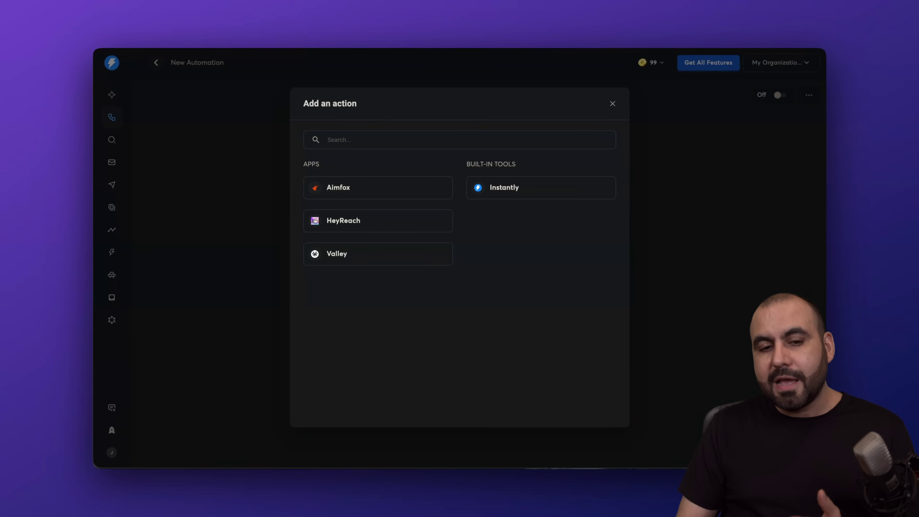
pyautogui.click(612, 105)
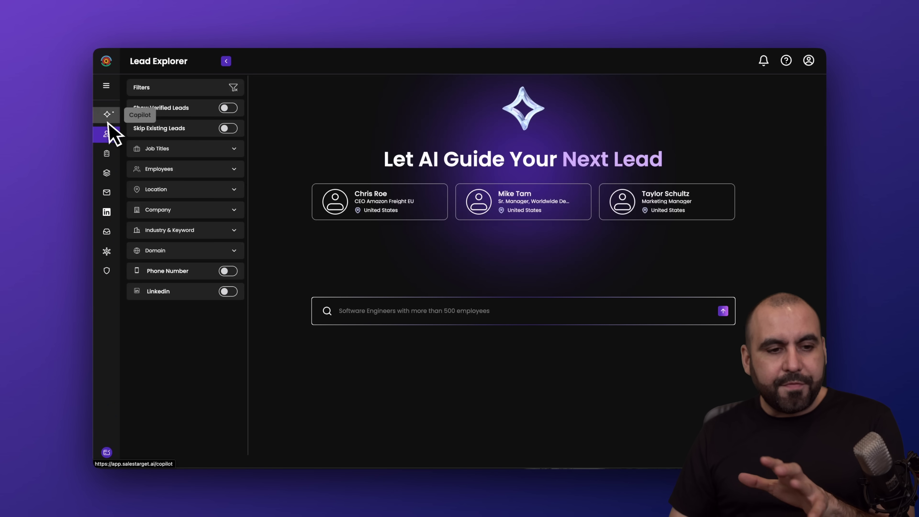
# - Expand the Lead Explorer sidebar to show section names, then go to Email Accounts
pyautogui.click(106, 86)
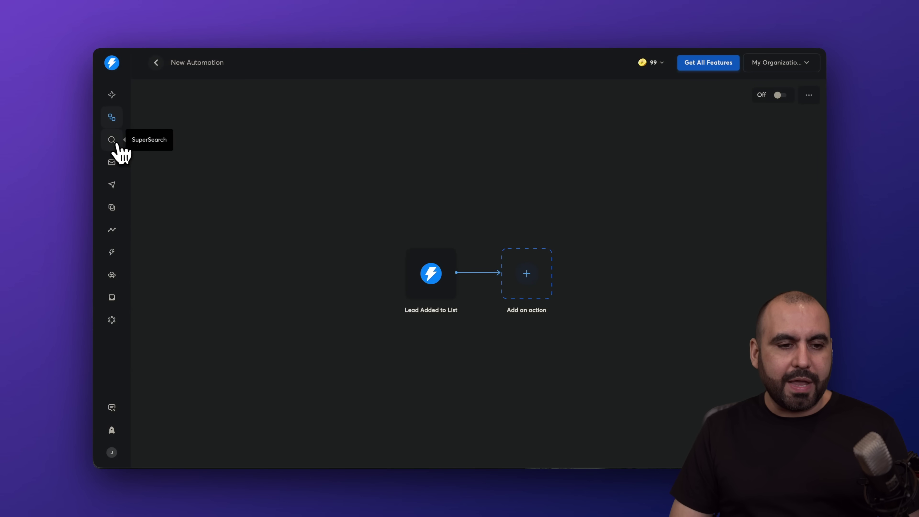
pyautogui.click(112, 167)
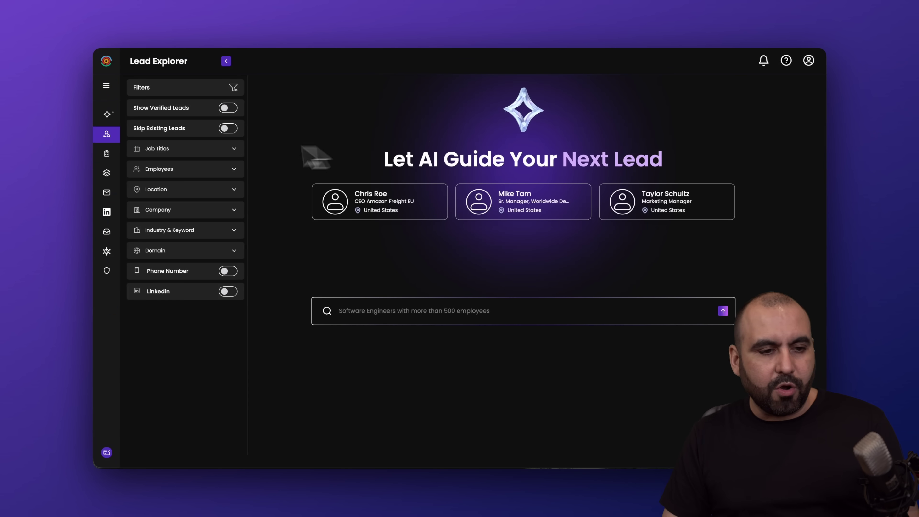
# - Open the Email Accounts page showing the connected sending account and its health score
pyautogui.click(107, 197)
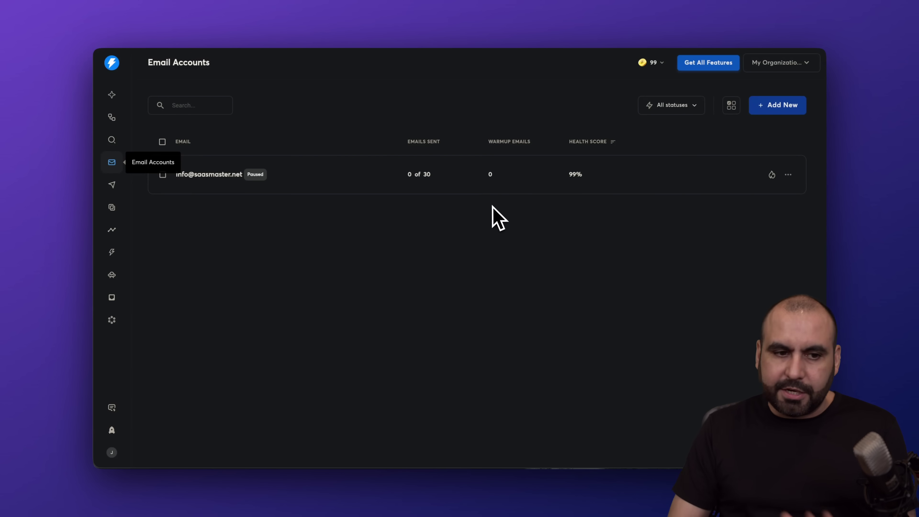
# - Create a new Instantly campaign named My Campaign
pyautogui.click(112, 186)
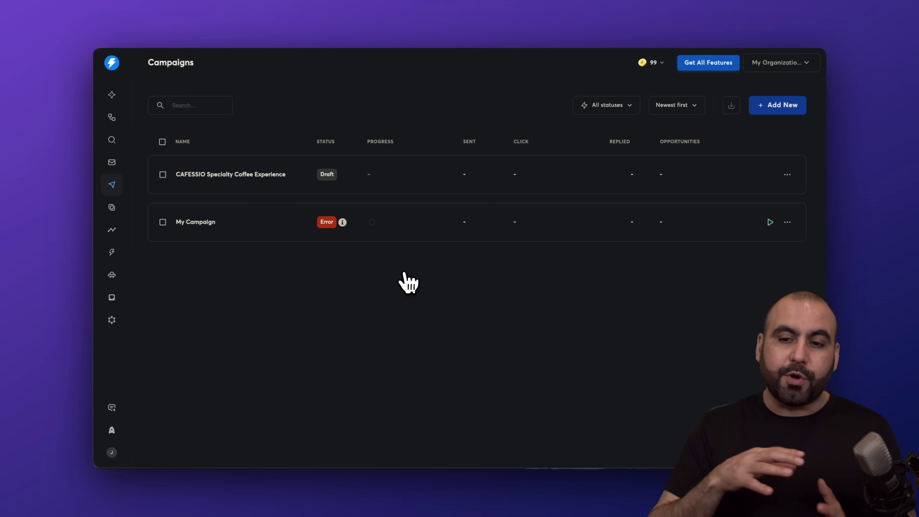
pyautogui.click(776, 106)
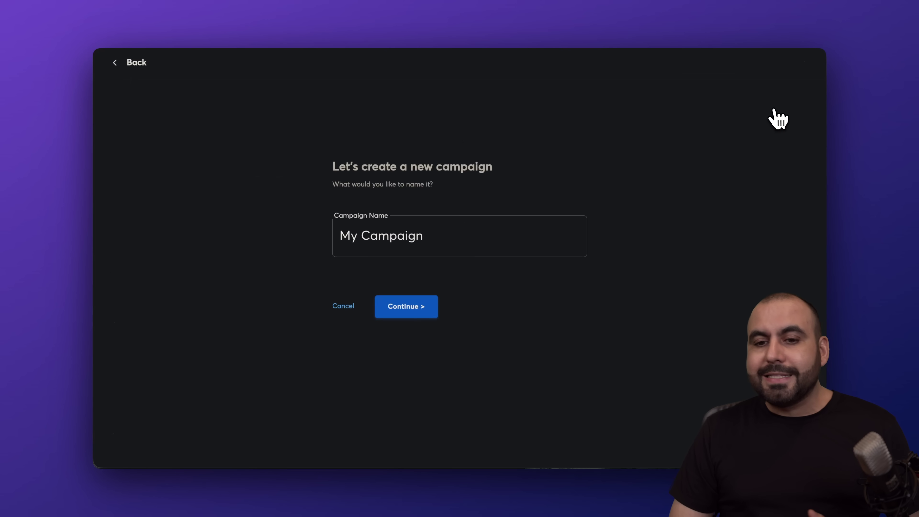
pyautogui.click(422, 313)
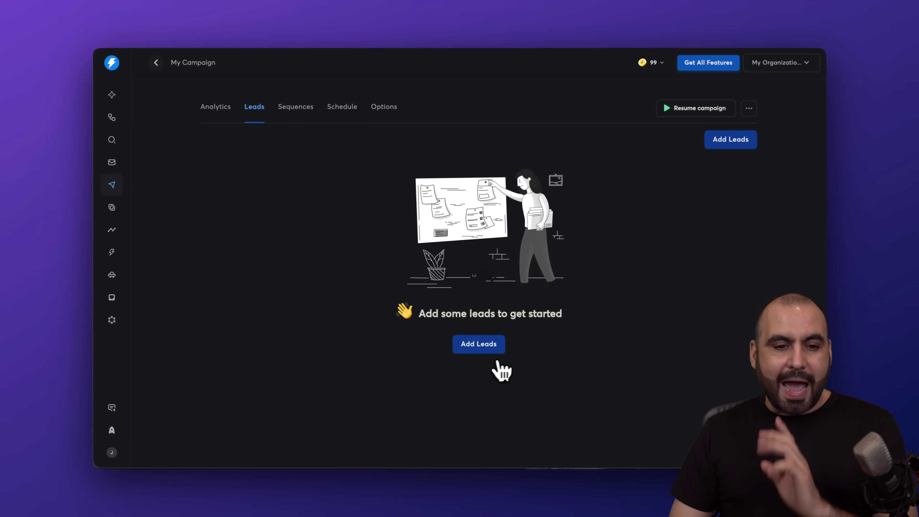
# - Open the Step 1 sequence email body and reveal the AI writing tools
pyautogui.click(297, 109)
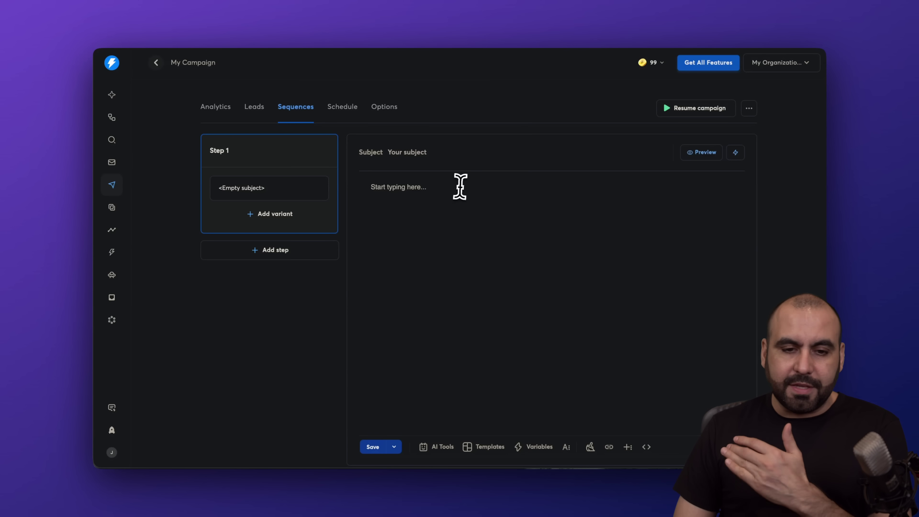
pyautogui.click(442, 311)
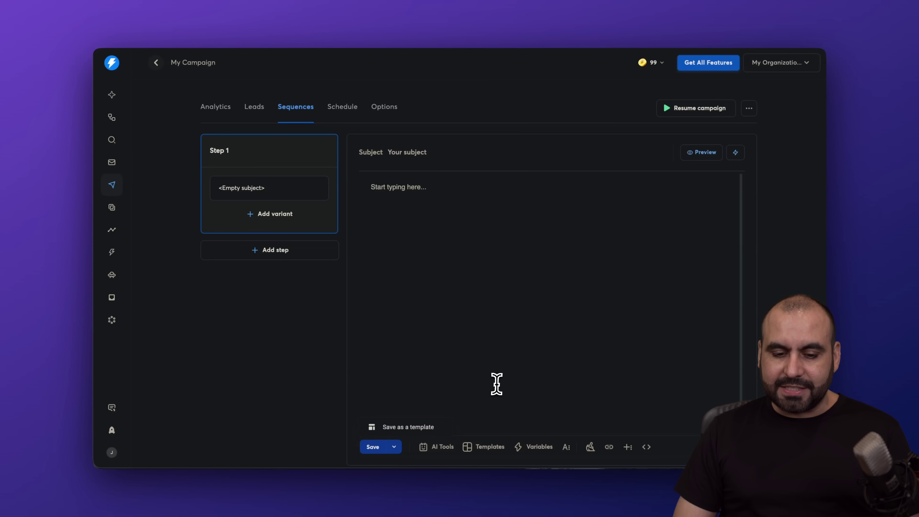
pyautogui.click(448, 451)
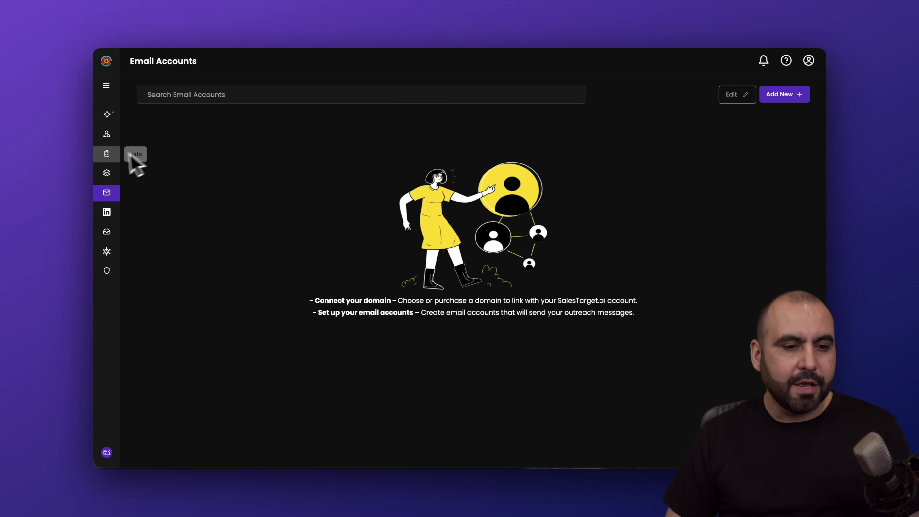
# - Add a SalesTarget.ai campaign named My Campaign, landing on its empty Step 1 template
pyautogui.click(106, 172)
pyautogui.click(471, 335)
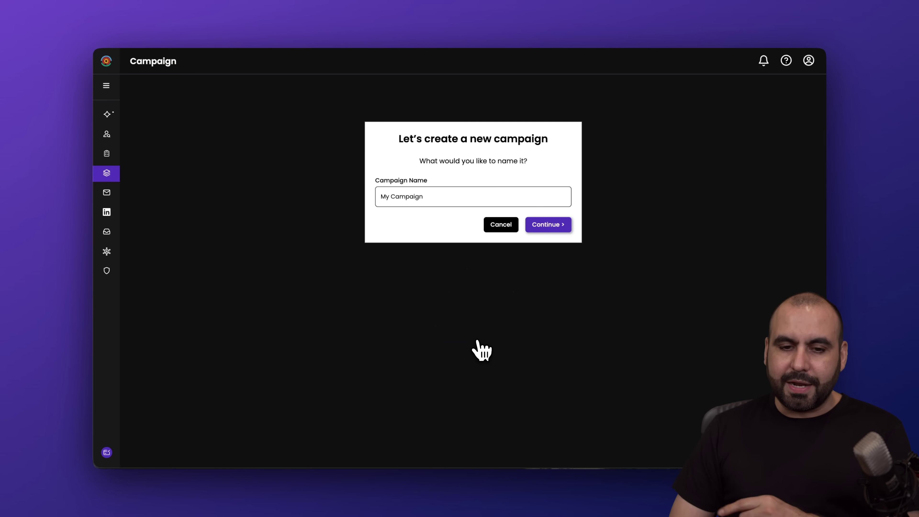
pyautogui.click(550, 225)
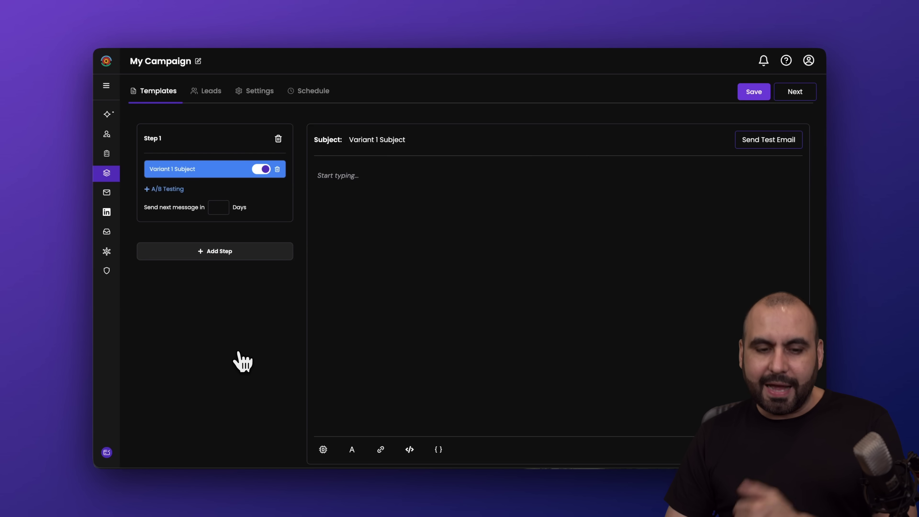
# - Look through the email step's AI writing generators and toggle text formatting on and off, leaving the template unchanged
pyautogui.click(324, 450)
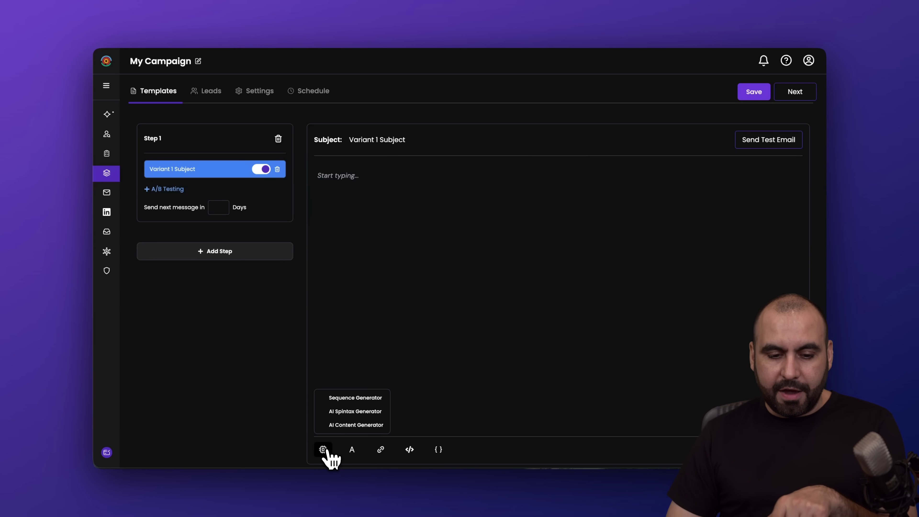
pyautogui.click(352, 452)
pyautogui.click(353, 450)
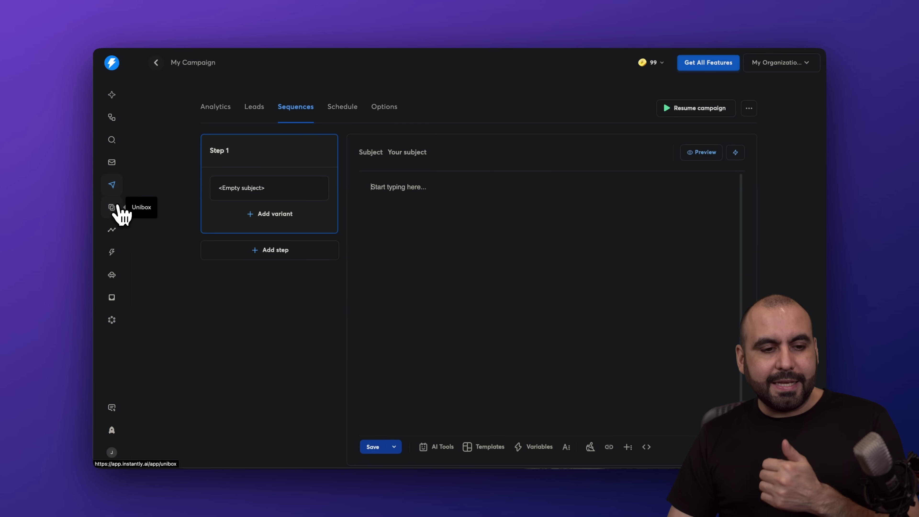
# - Read the Instantly Demo Email in Instantly's Unibox and compare it with SalesTarget.ai's empty Unibox
pyautogui.click(111, 208)
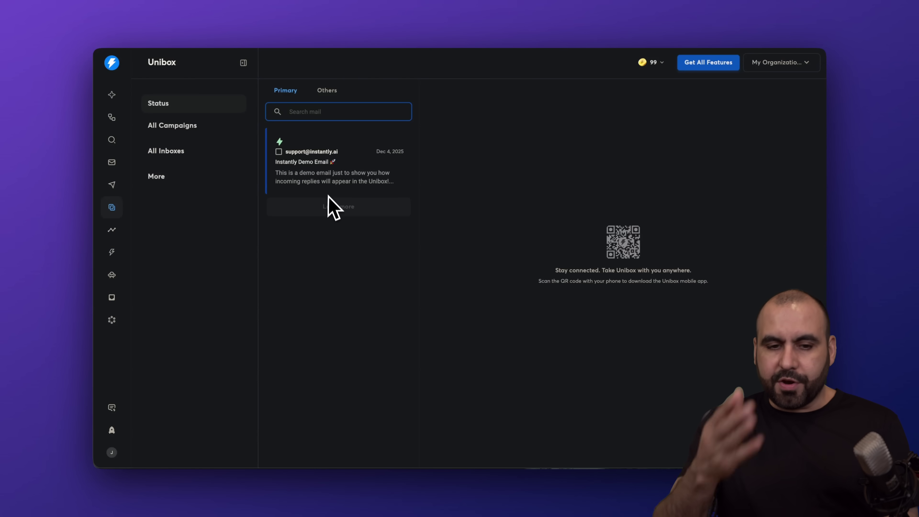
pyautogui.click(330, 181)
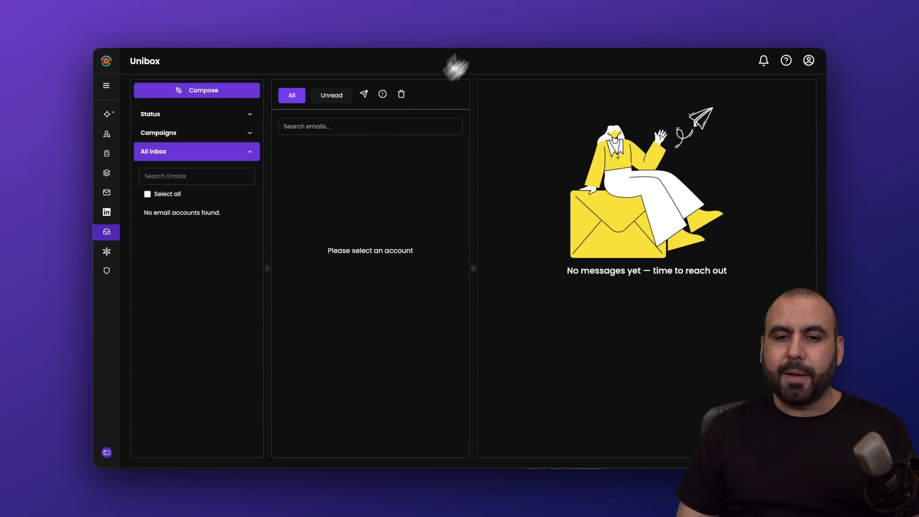
pyautogui.click(505, 27)
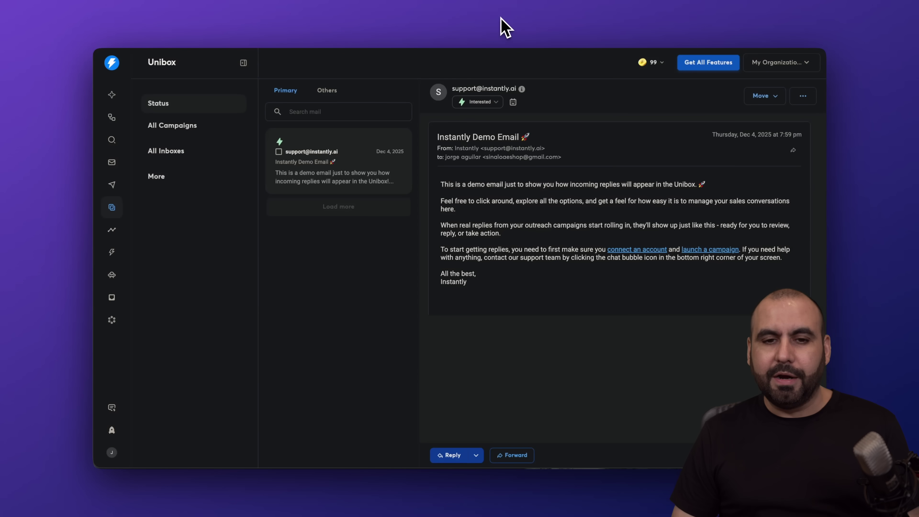
# - View Instantly's Analytics dashboard at 0 and check My Campaign's action menu in SalesTarget.ai's Campaigns list
pyautogui.click(111, 230)
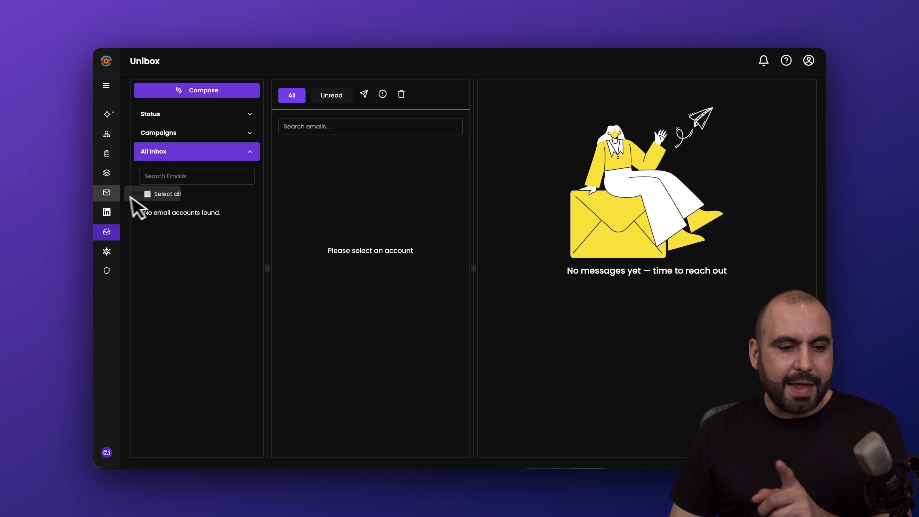
pyautogui.click(107, 174)
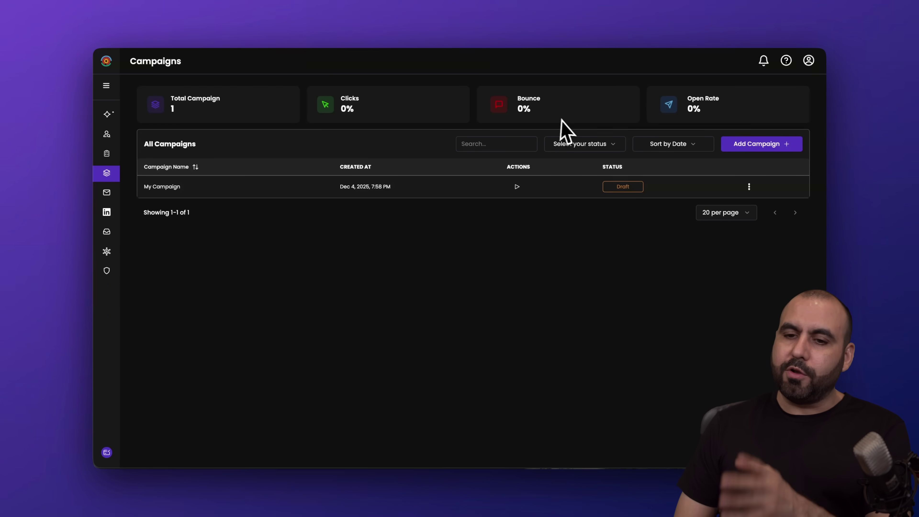
pyautogui.click(748, 186)
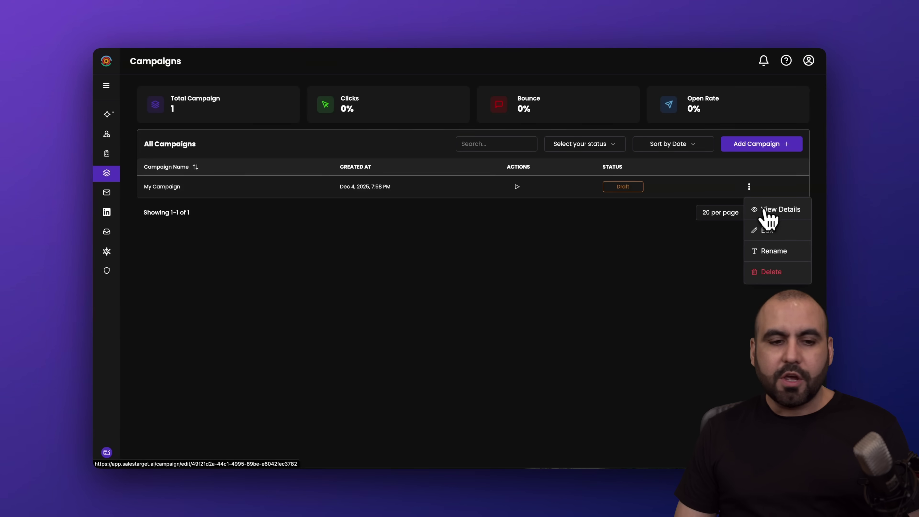
pyautogui.click(402, 284)
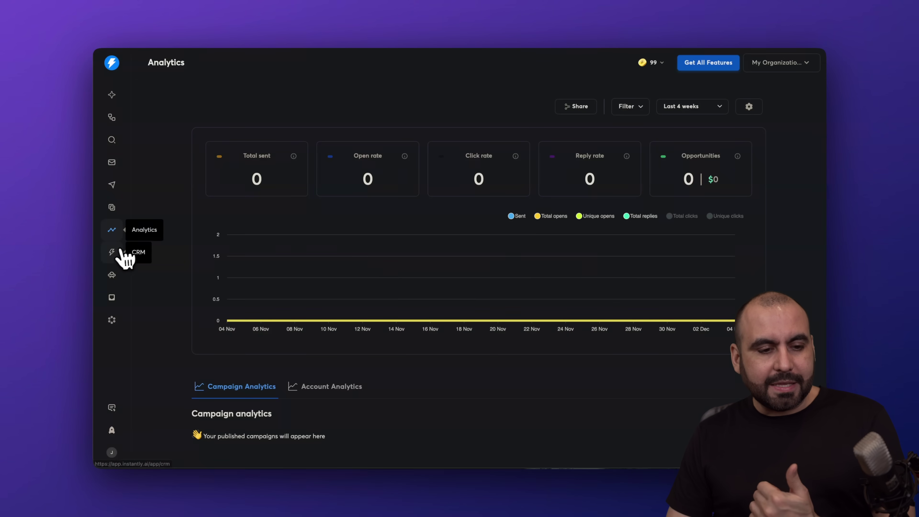
# - Compare Instantly's empty CRM inbox with SalesTarget.ai's CRM Manager dashboard
pyautogui.click(113, 252)
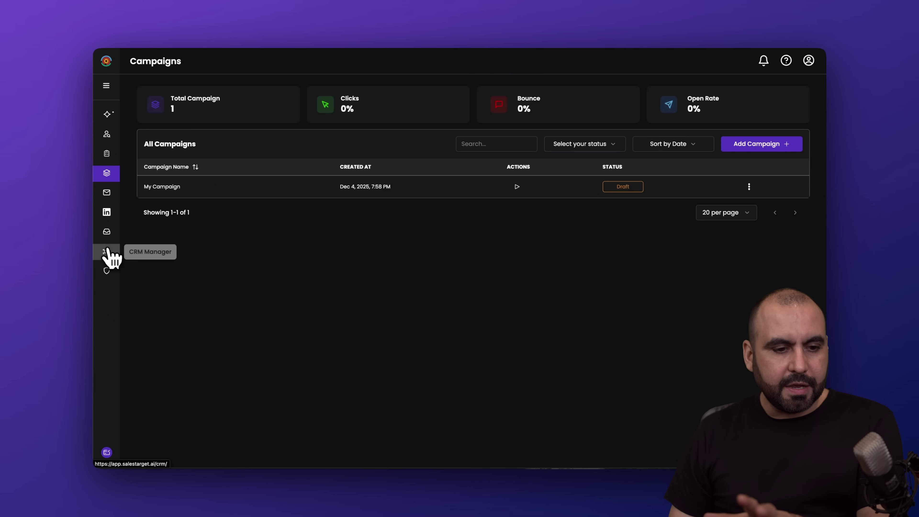
pyautogui.click(107, 252)
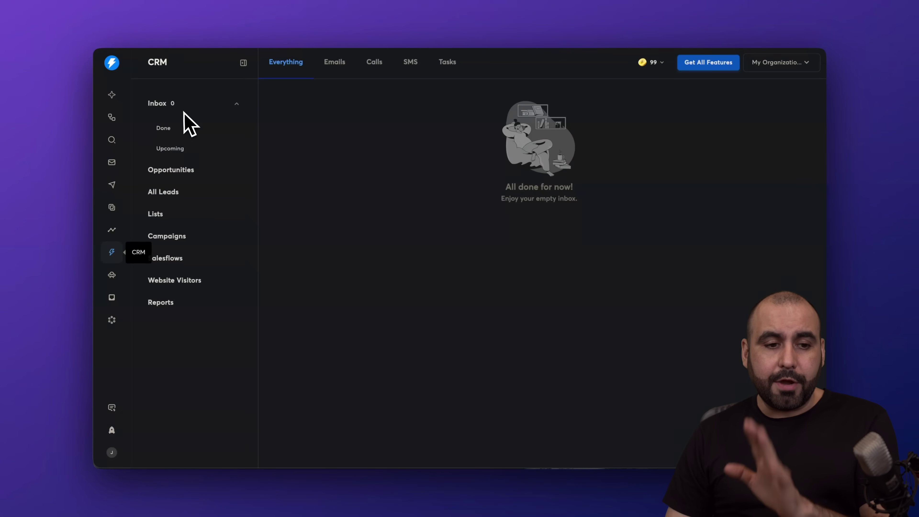
# - Check the done Emails, Calls, SMS and Tasks under All Leads in Instantly's CRM, then return to the inbox
pyautogui.click(177, 214)
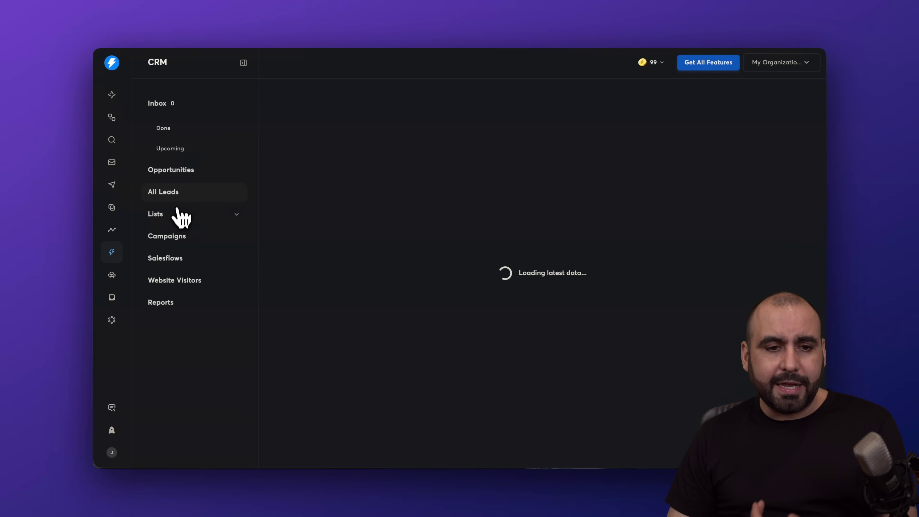
pyautogui.click(181, 282)
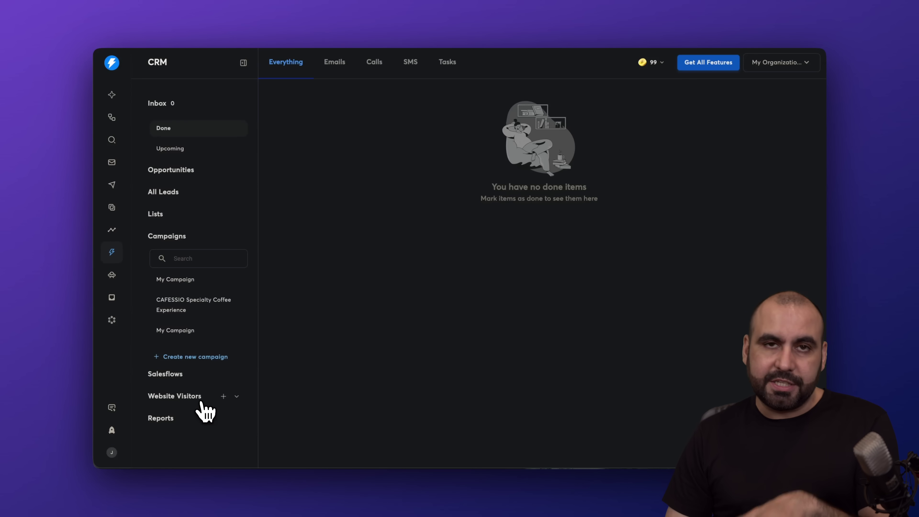
pyautogui.click(332, 62)
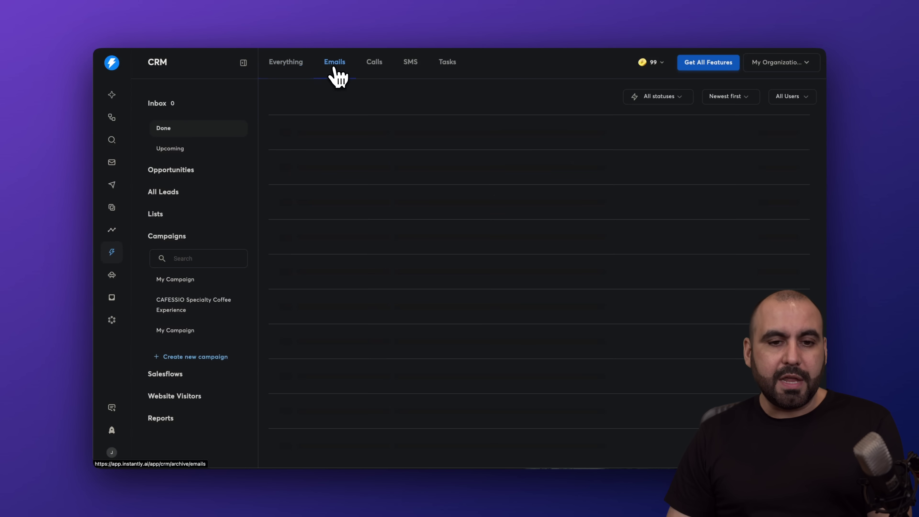
pyautogui.click(375, 63)
pyautogui.click(411, 68)
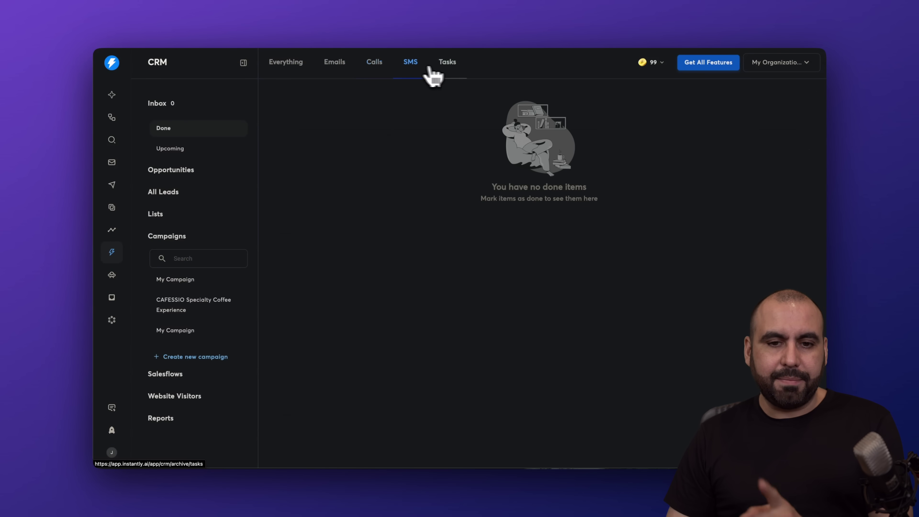
pyautogui.click(450, 71)
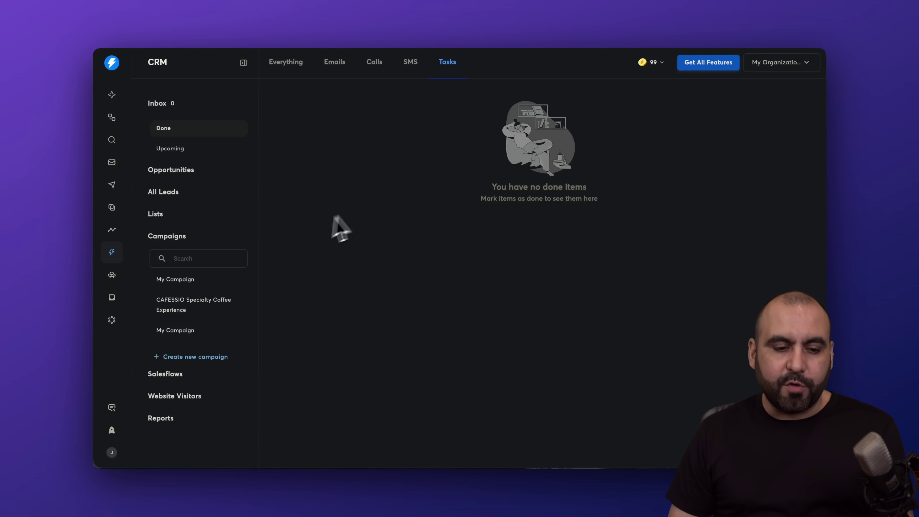
pyautogui.click(171, 106)
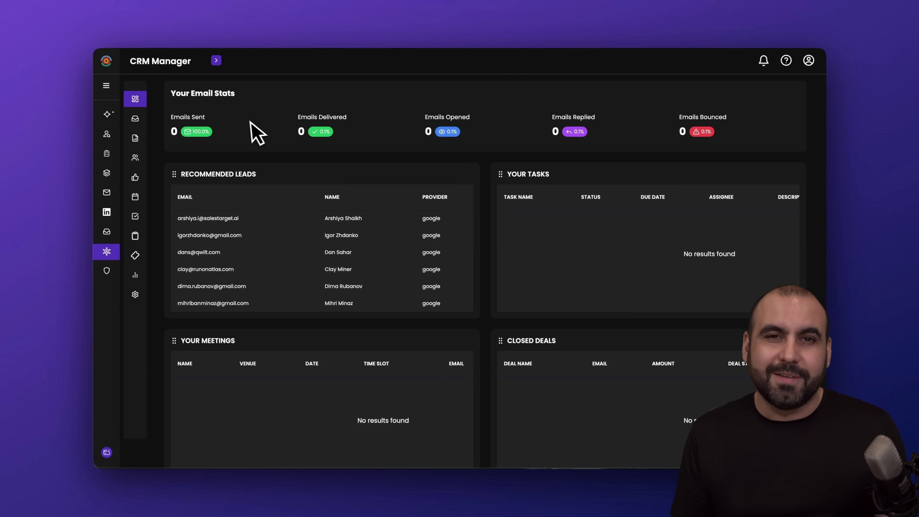
# - Look through the CRM Manager's Inbox, Lists and Leads, then view Deals as a table and as a Kanban board
pyautogui.click(141, 120)
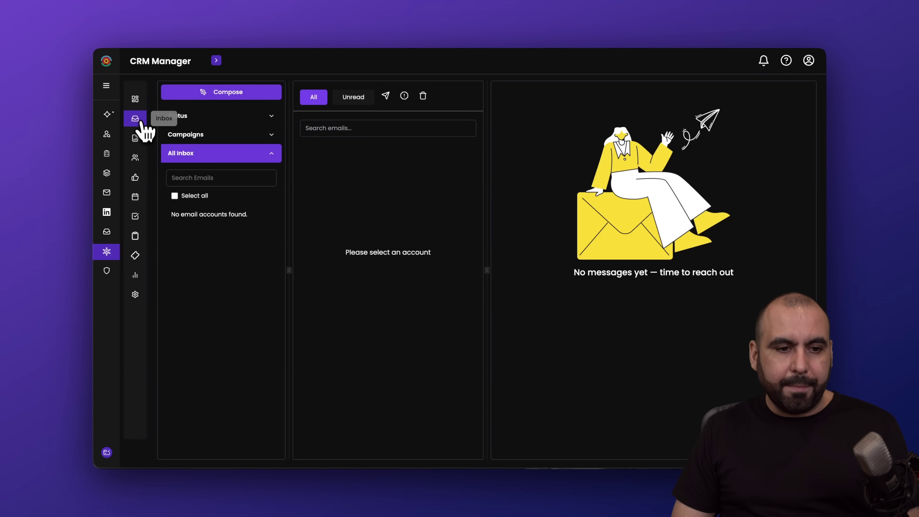
pyautogui.click(142, 142)
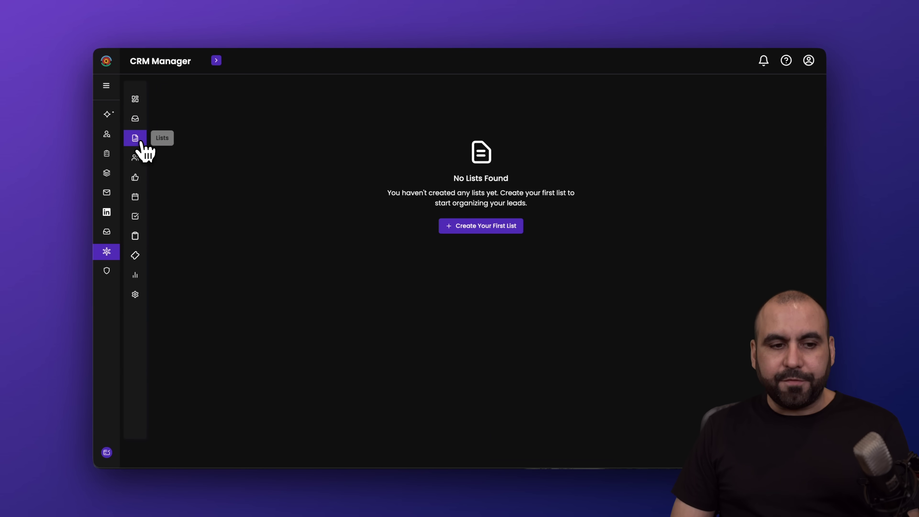
pyautogui.click(141, 162)
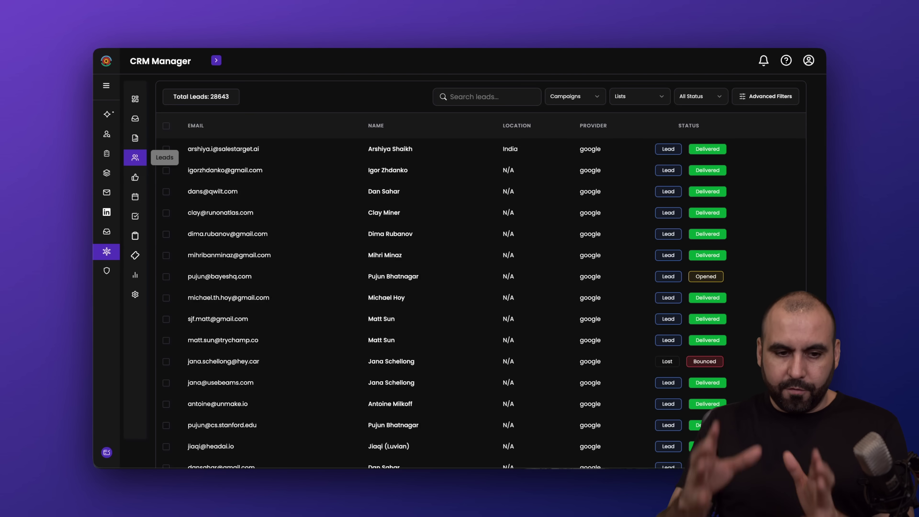
pyautogui.click(139, 181)
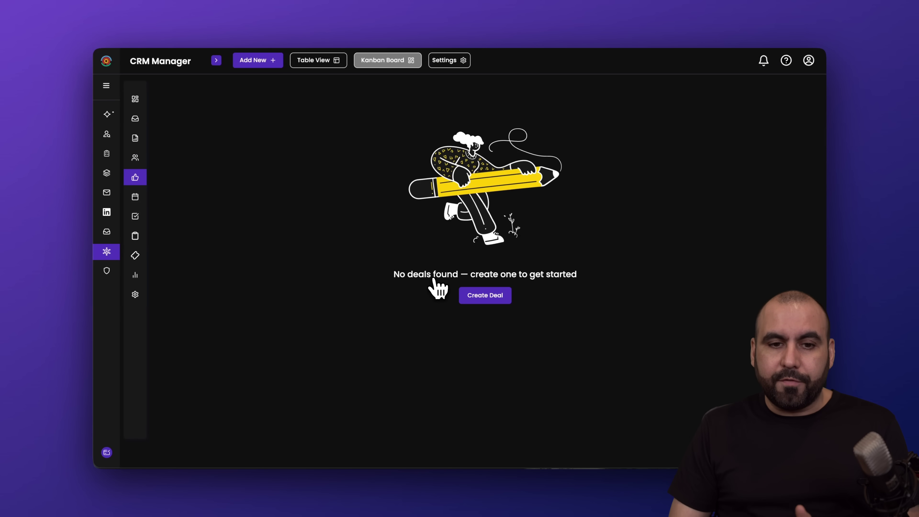
pyautogui.click(321, 62)
pyautogui.click(382, 62)
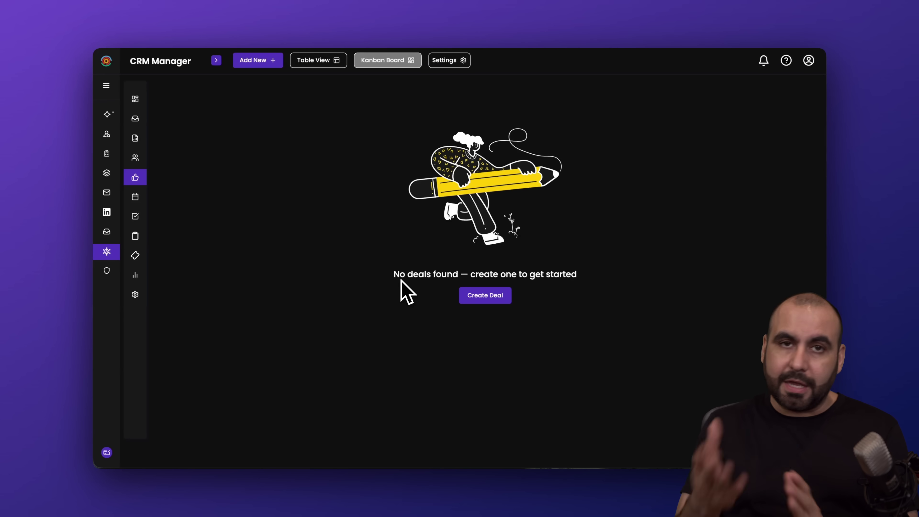
# - Look through the Meetings, Tasks, Notes and Tickets pages, then the email performance reports
pyautogui.click(135, 197)
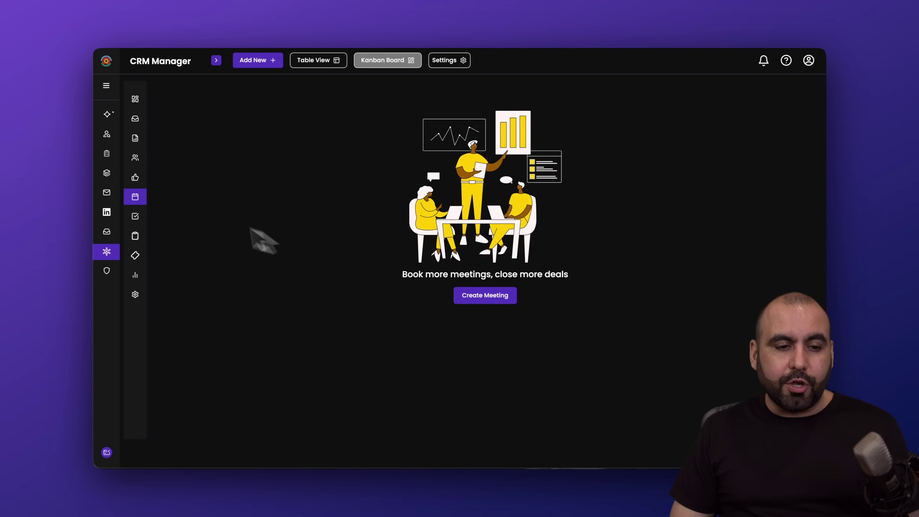
pyautogui.click(135, 216)
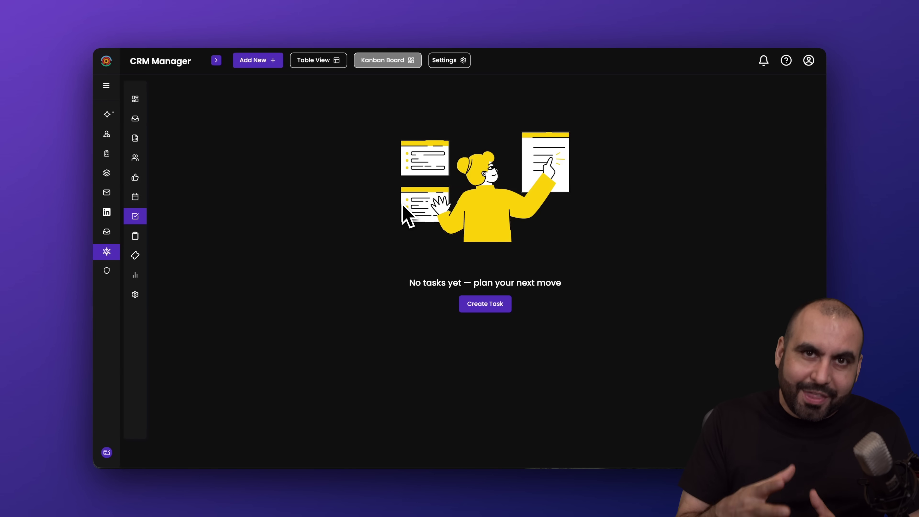
pyautogui.click(135, 238)
pyautogui.click(135, 255)
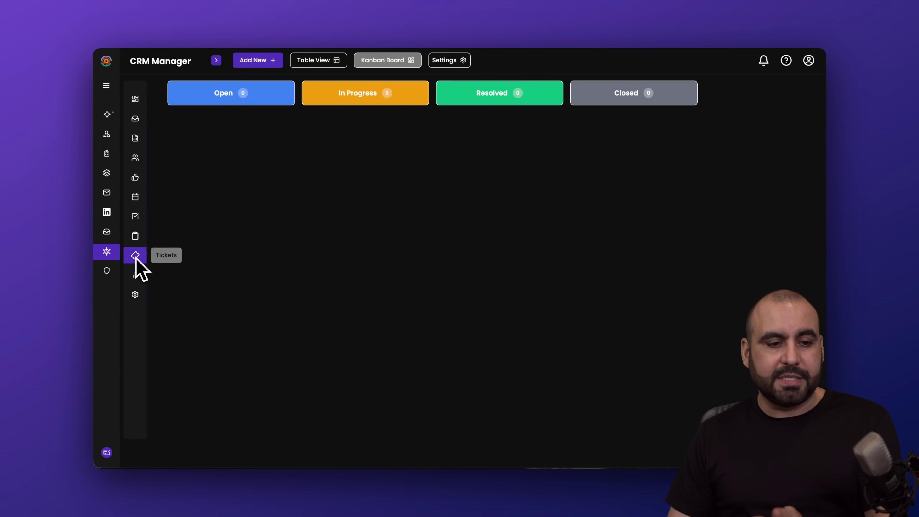
pyautogui.click(135, 275)
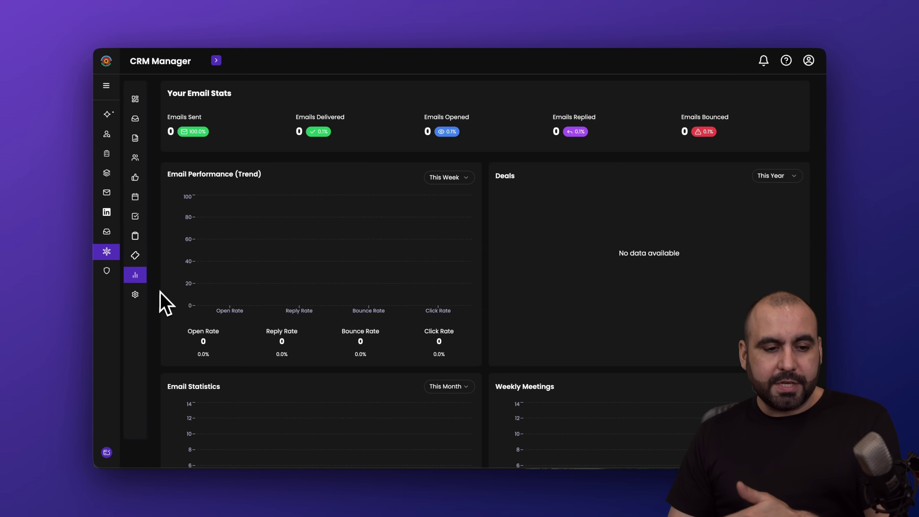
# - View the CRM Manager's Integrations settings, then Instantly's Website Visitors page showing 0 visitors
pyautogui.click(134, 296)
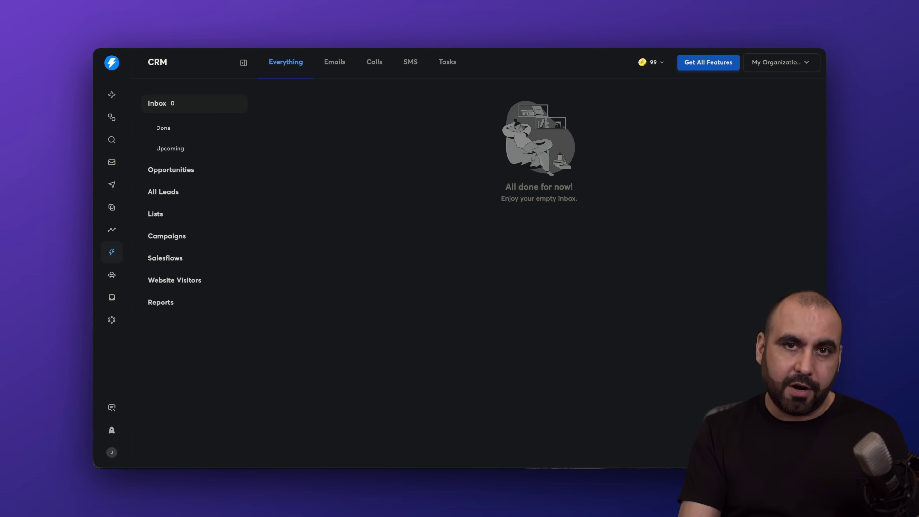
pyautogui.click(115, 277)
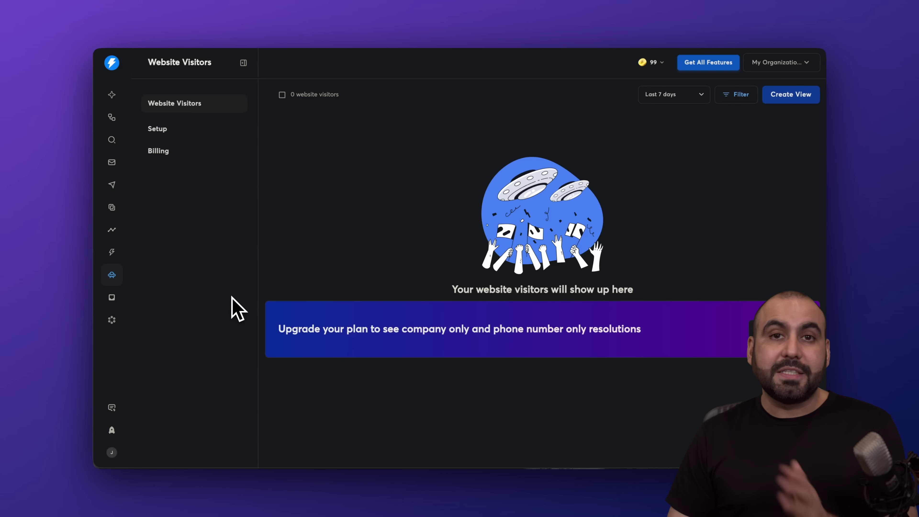
# - Open the AI agent 'new' and read its autopilot settings, guidance sections, and Slack and Calendly integrations
pyautogui.click(114, 322)
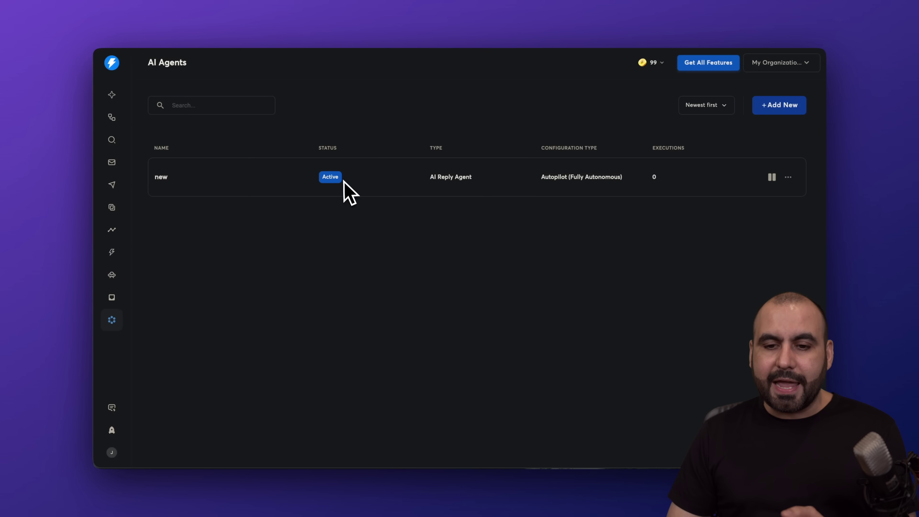
pyautogui.click(170, 181)
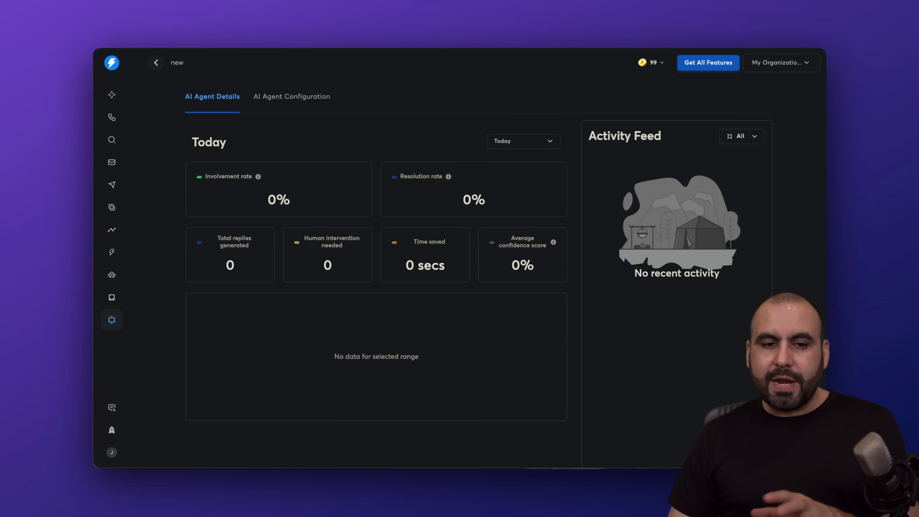
pyautogui.click(298, 97)
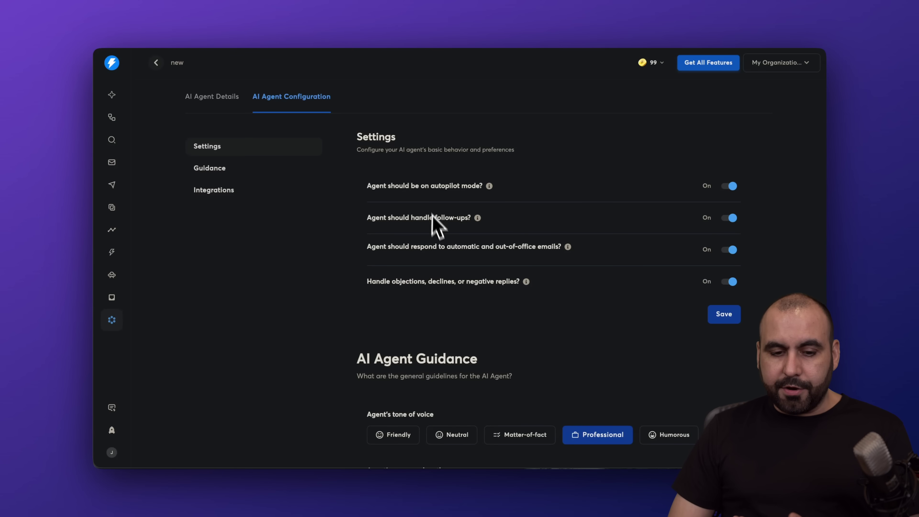
pyautogui.scroll(-5, 437, 232)
pyautogui.scroll(-6, 517, 246)
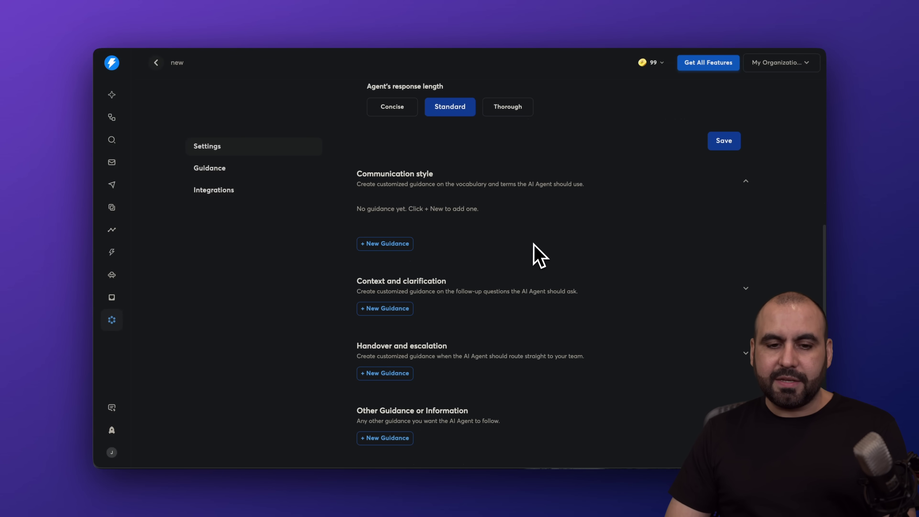
pyautogui.scroll(-7, 454, 199)
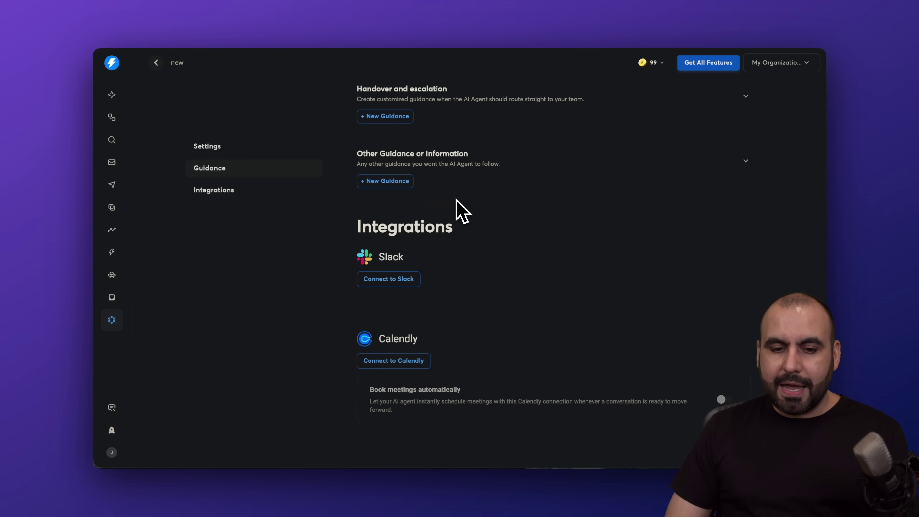
pyautogui.scroll(17, 454, 199)
pyautogui.click(250, 199)
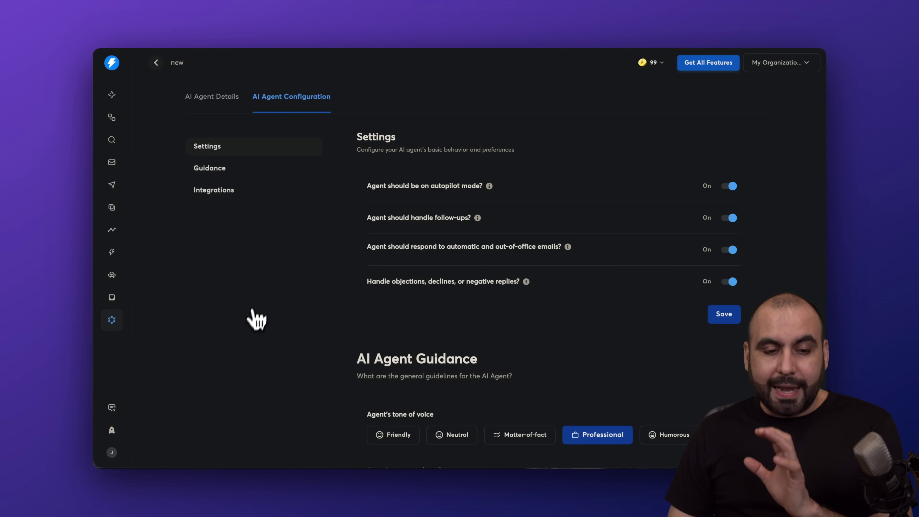
pyautogui.click(112, 95)
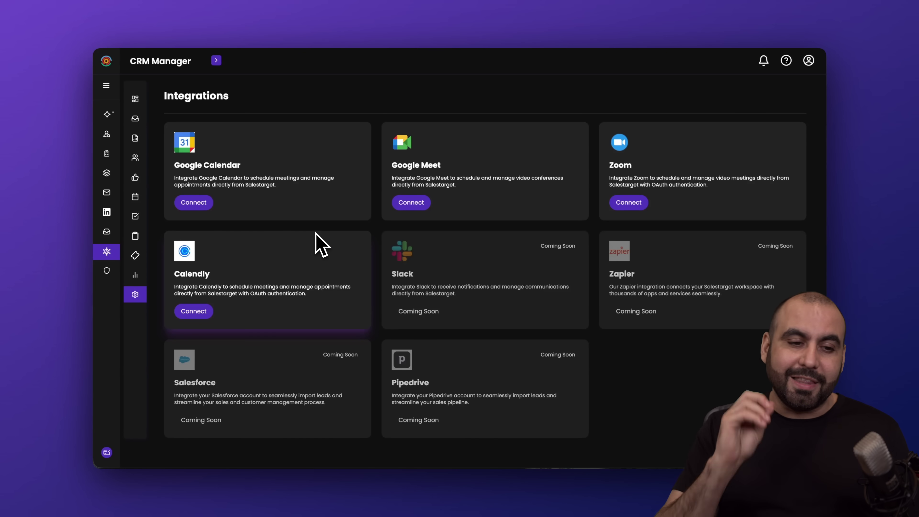
# - Start a new LinkedIn Automation campaign from SalesTarget.ai's LinkedIn campaigns page
pyautogui.click(108, 216)
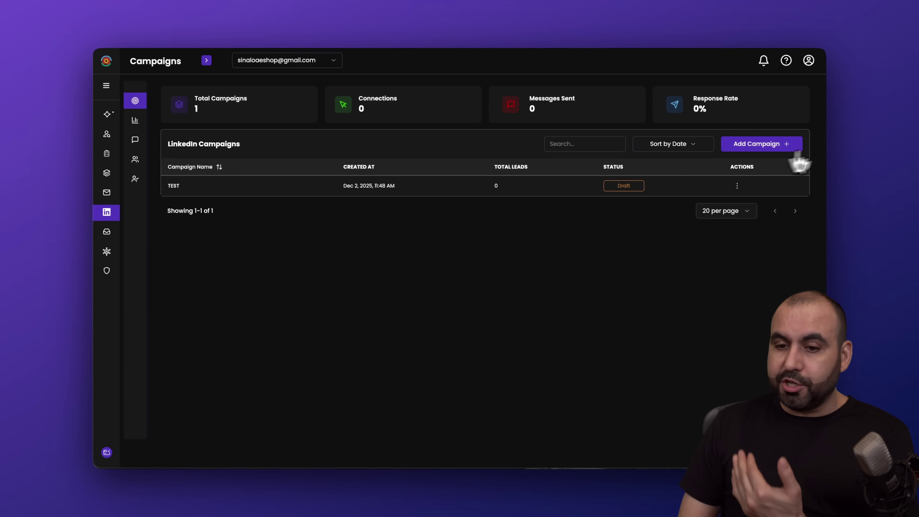
pyautogui.click(769, 145)
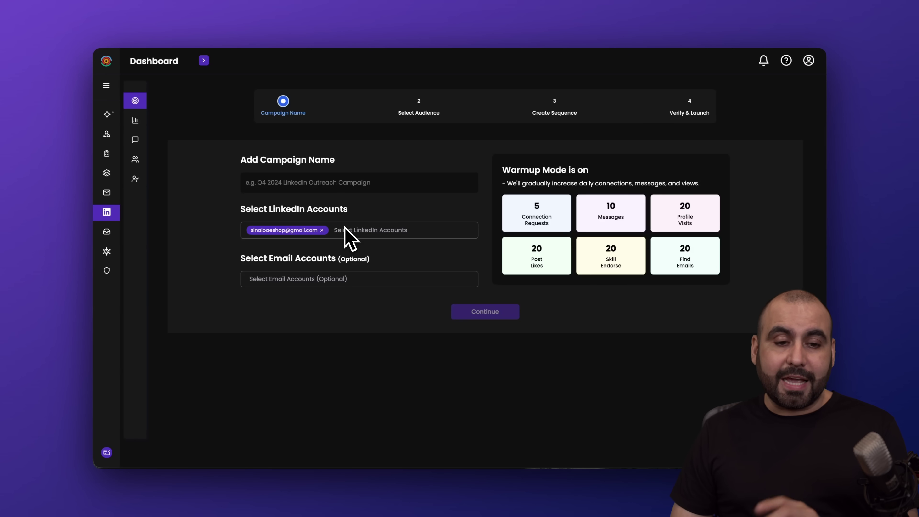
# - Name the LinkedIn campaign 'test' and set its audience from a pasted LinkedIn search URL
pyautogui.click(314, 182)
pyautogui.write('test')
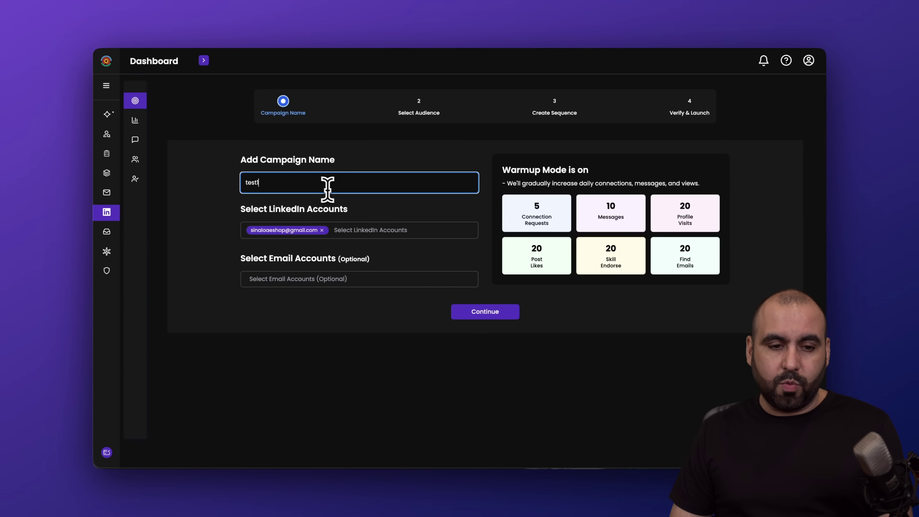
pyautogui.click(477, 312)
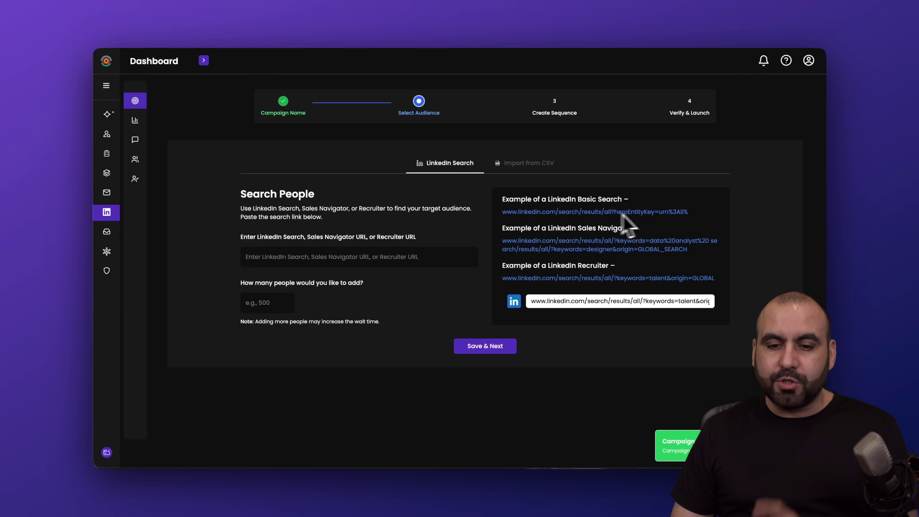
pyautogui.moveTo(688, 212); pyautogui.dragTo(535, 216)
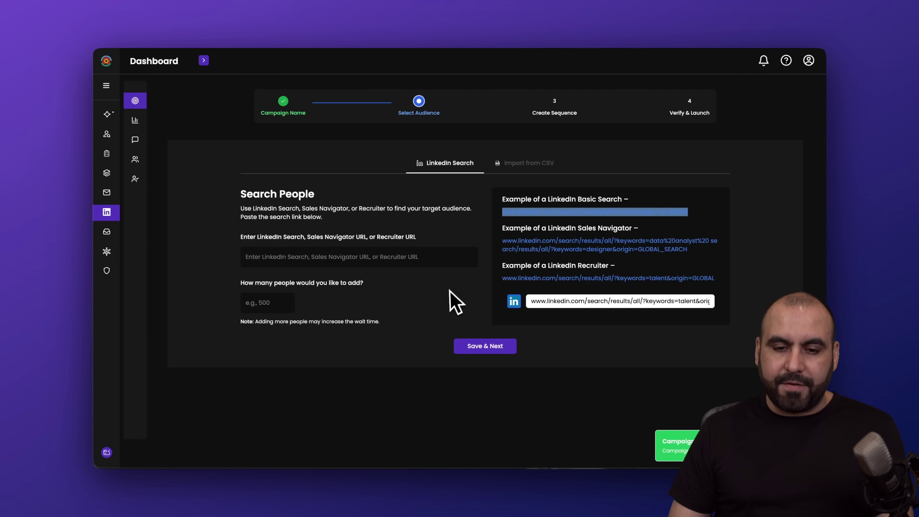
pyautogui.click(459, 293)
pyautogui.click(380, 259)
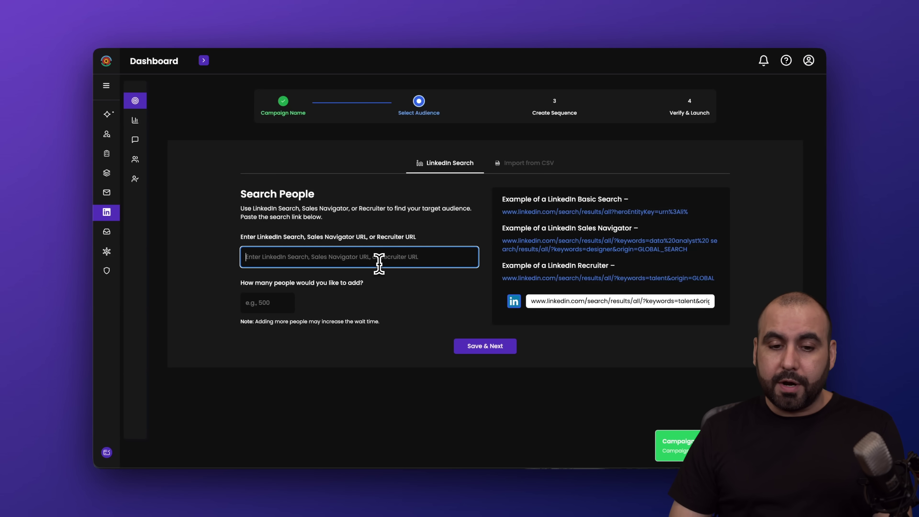
pyautogui.write('www.linkedin.com/search/results/all?heroEntityKey=urn%3Ali%')
pyautogui.click(286, 303)
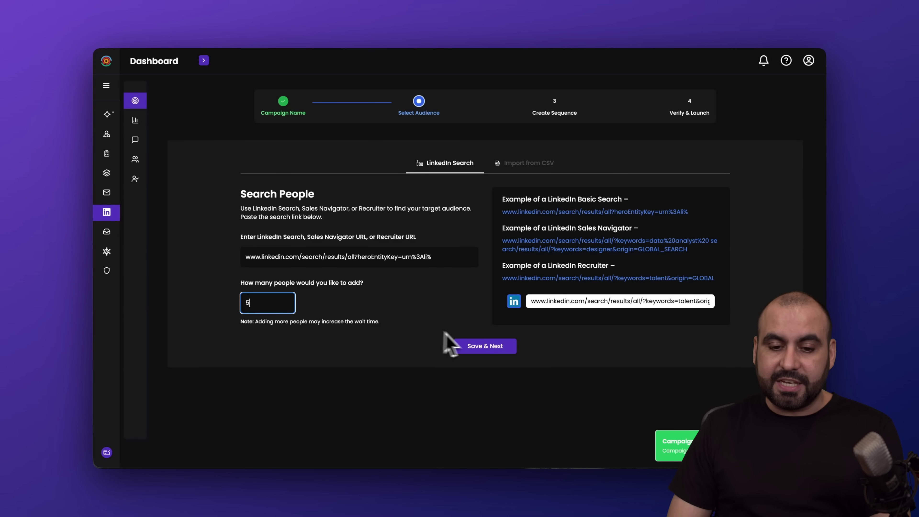
pyautogui.click(484, 346)
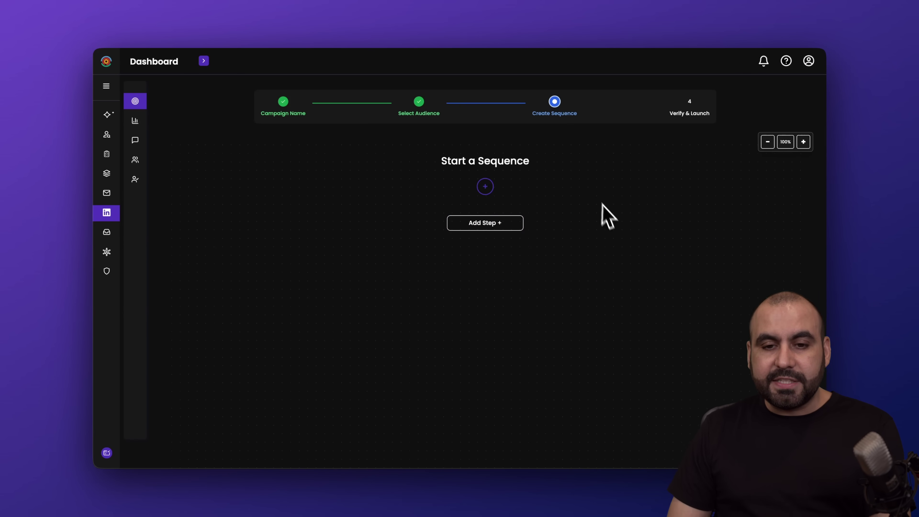
# - Build the sequence: AI-personalized Send Connection, AI-personalized Message, then Like Post
pyautogui.click(486, 222)
pyautogui.click(687, 121)
pyautogui.click(528, 106)
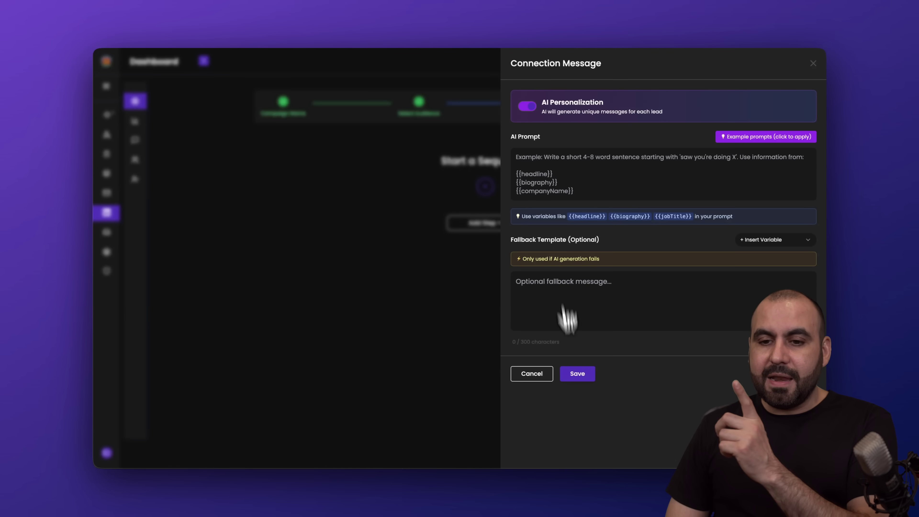
pyautogui.click(576, 374)
pyautogui.click(485, 346)
pyautogui.click(722, 152)
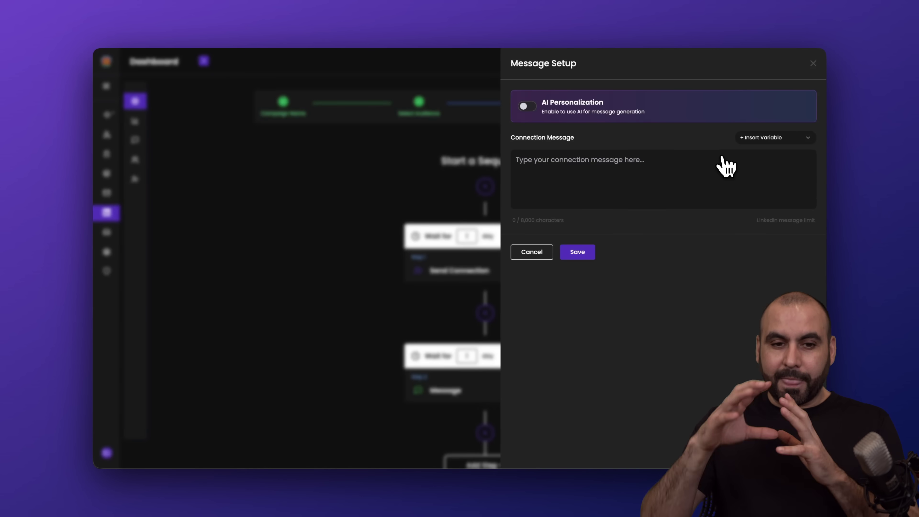
pyautogui.click(528, 106)
pyautogui.click(577, 382)
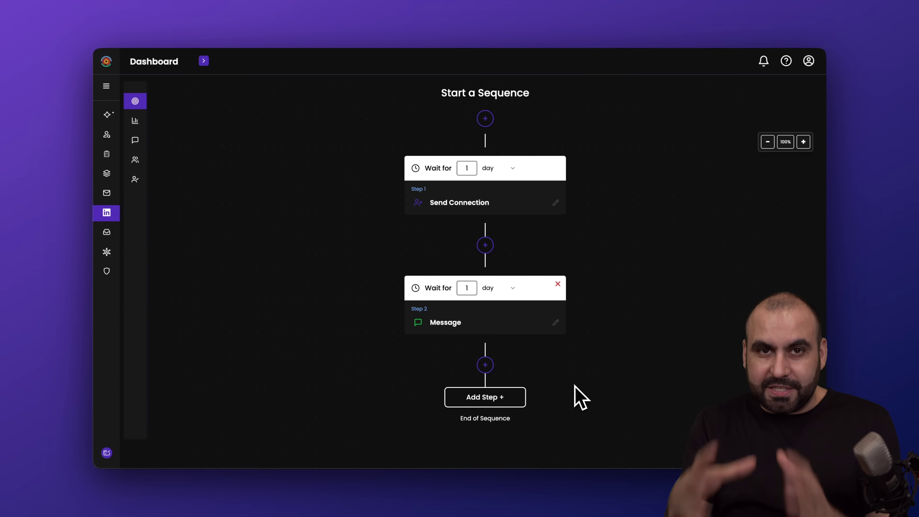
pyautogui.click(495, 396)
pyautogui.click(728, 249)
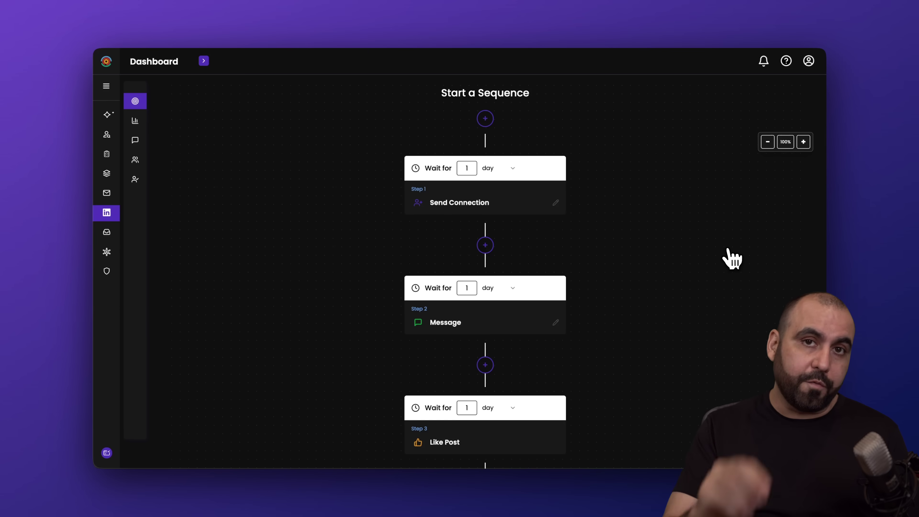
pyautogui.scroll(-2, 554, 370)
pyautogui.click(135, 120)
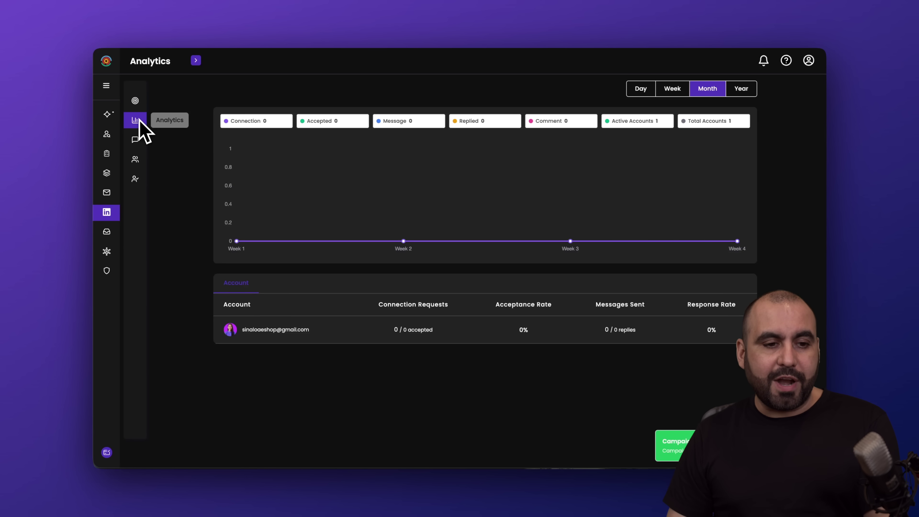
# - Check the 4817 LinkedIn connections and connected accounts, then open the Lead Validation dashboard with 100 credits
pyautogui.click(136, 163)
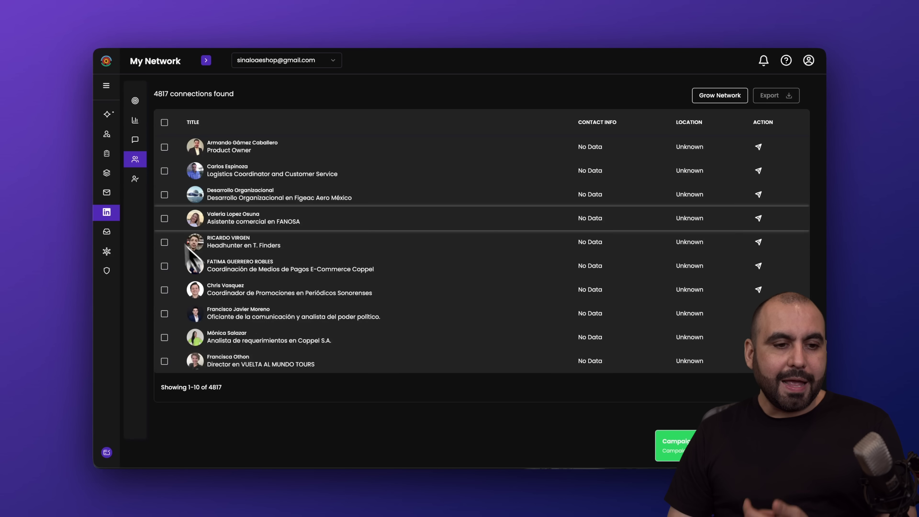
pyautogui.click(135, 179)
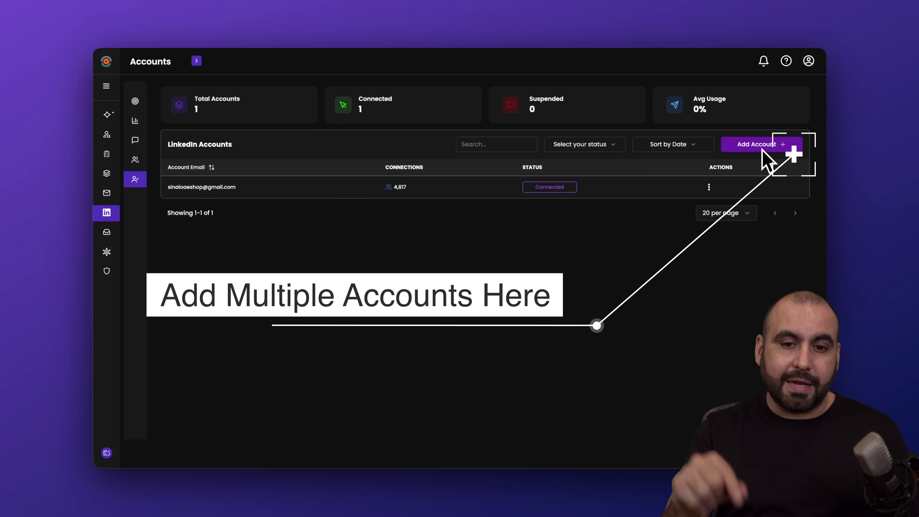
pyautogui.click(106, 272)
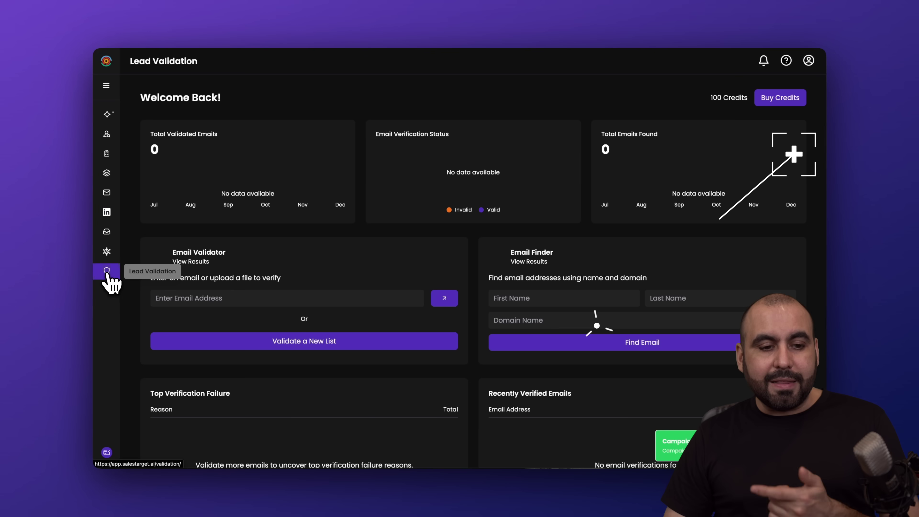
# - Look over the Lead Validation page's email validator field and the email finder tool below it
pyautogui.click(255, 296)
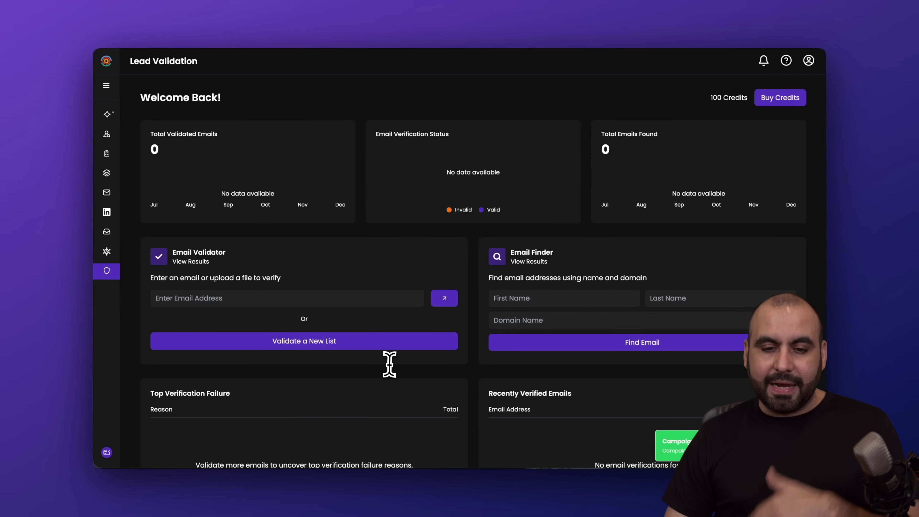
pyautogui.scroll(-5, 390, 364)
pyautogui.scroll(6, 389, 364)
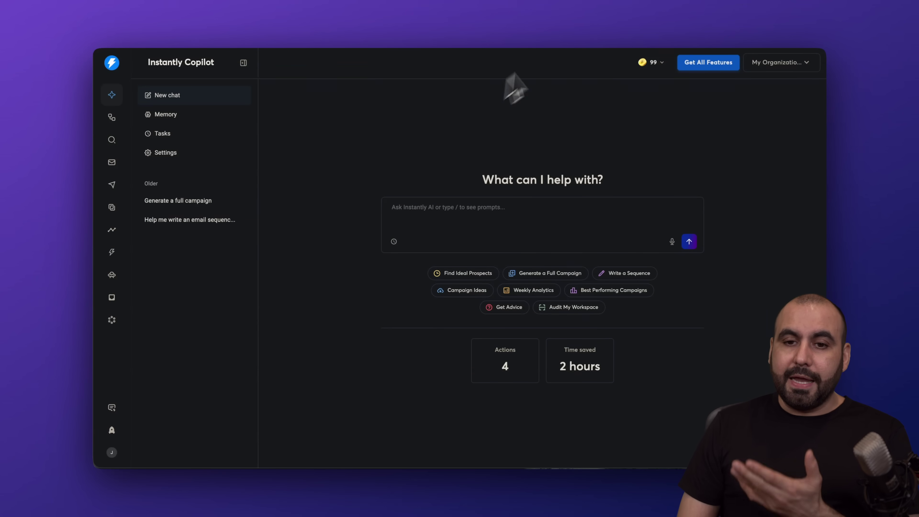
# - Open SalesTarget.ai's Copilot assistant from the expanded sidebar, then go to the salestarget.ai marketing homepage
pyautogui.click(595, 25)
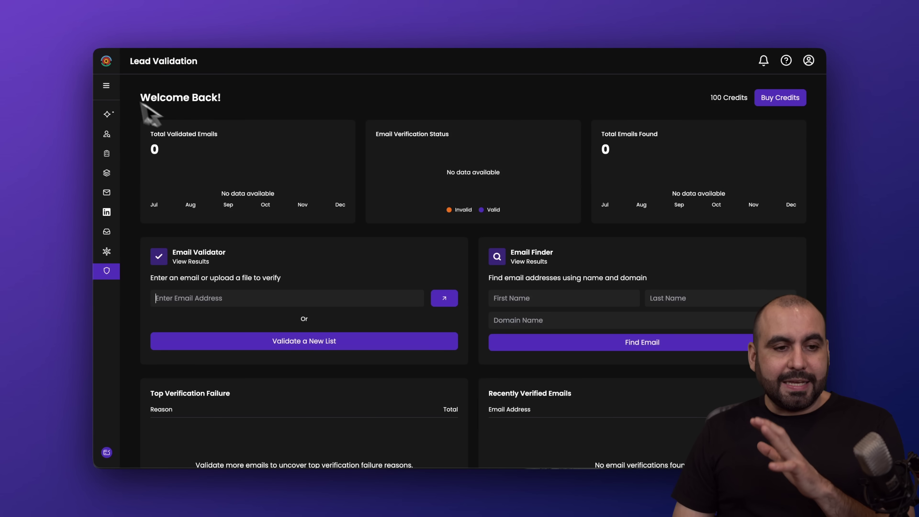
pyautogui.click(106, 85)
pyautogui.click(158, 100)
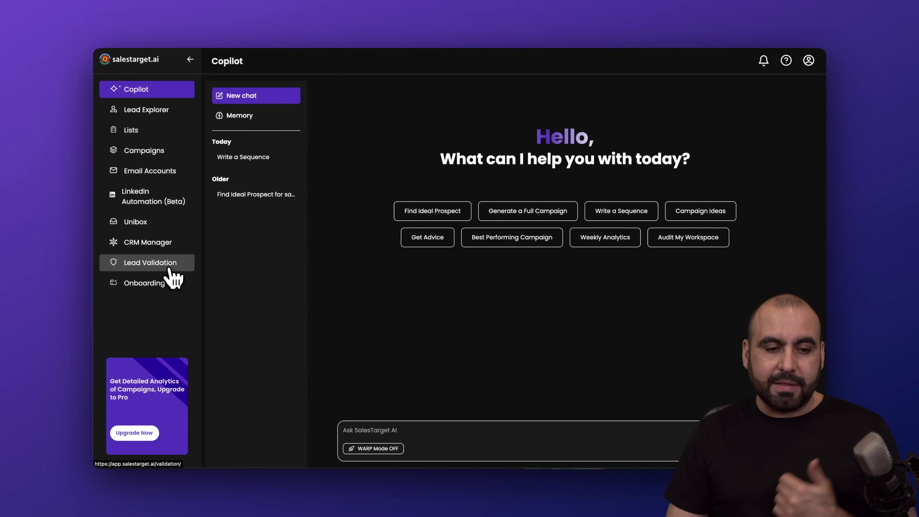
pyautogui.click(190, 59)
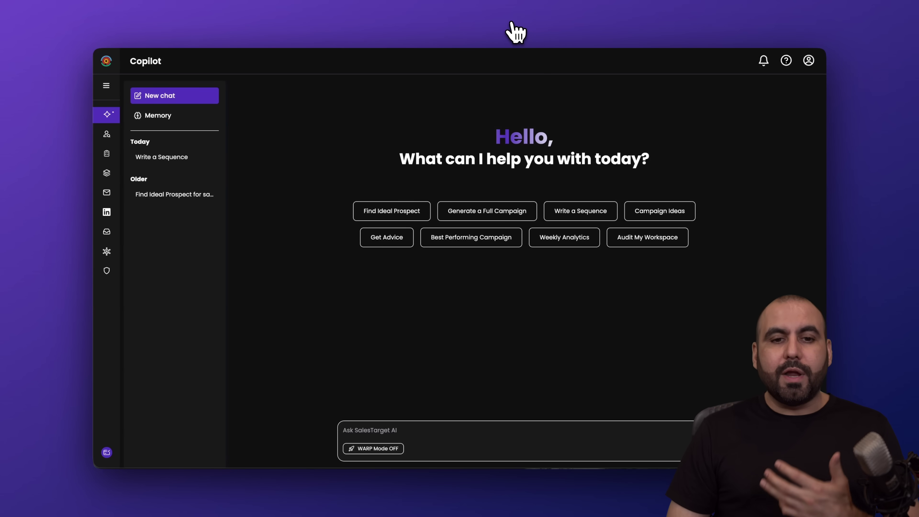
pyautogui.click(314, 33)
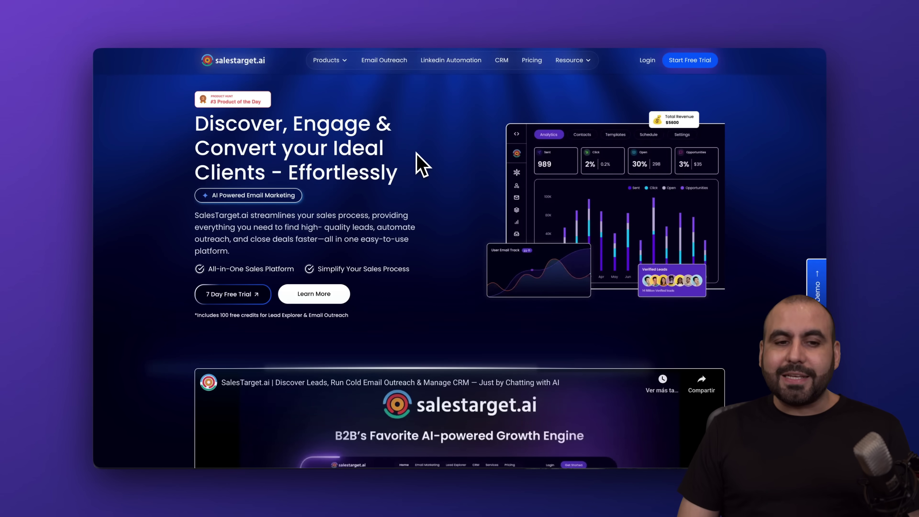
# - Compare with Instantly's homepage, then show the salestarget.ai Products menu listing its six products
pyautogui.click(417, 30)
pyautogui.click(318, 23)
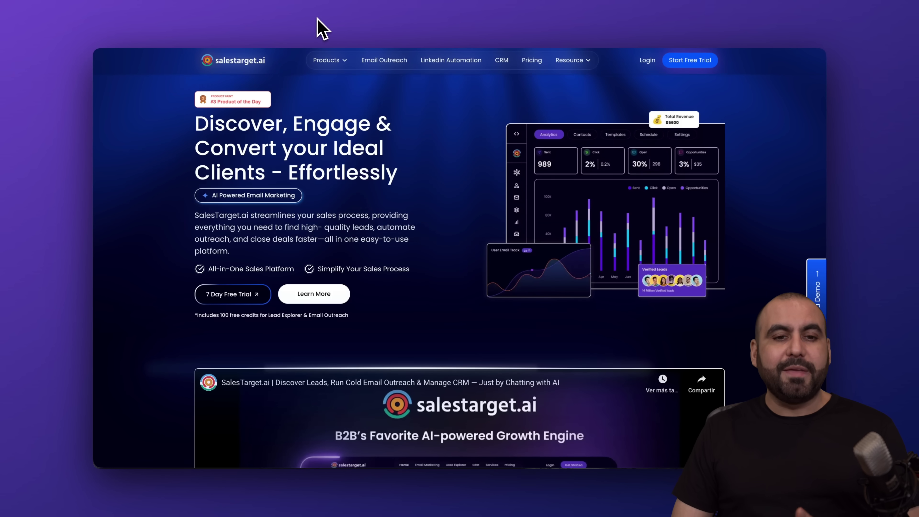
pyautogui.moveTo(330, 60)
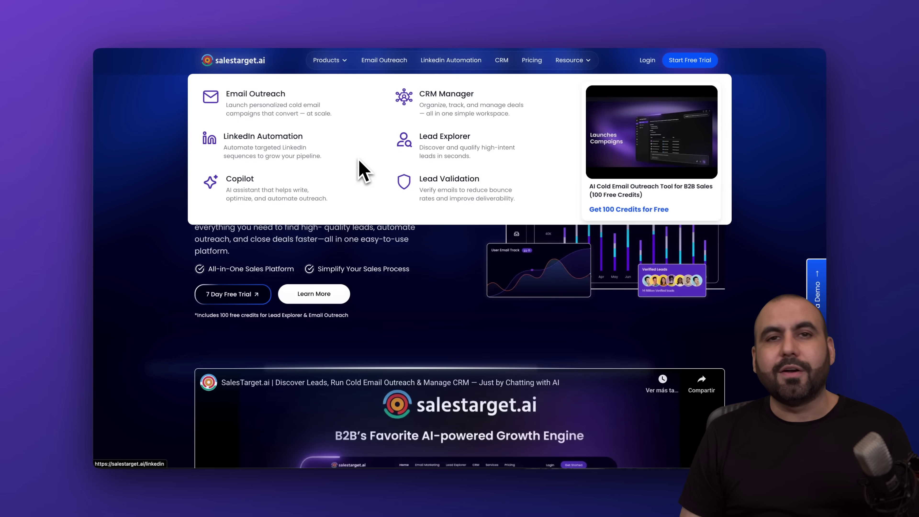